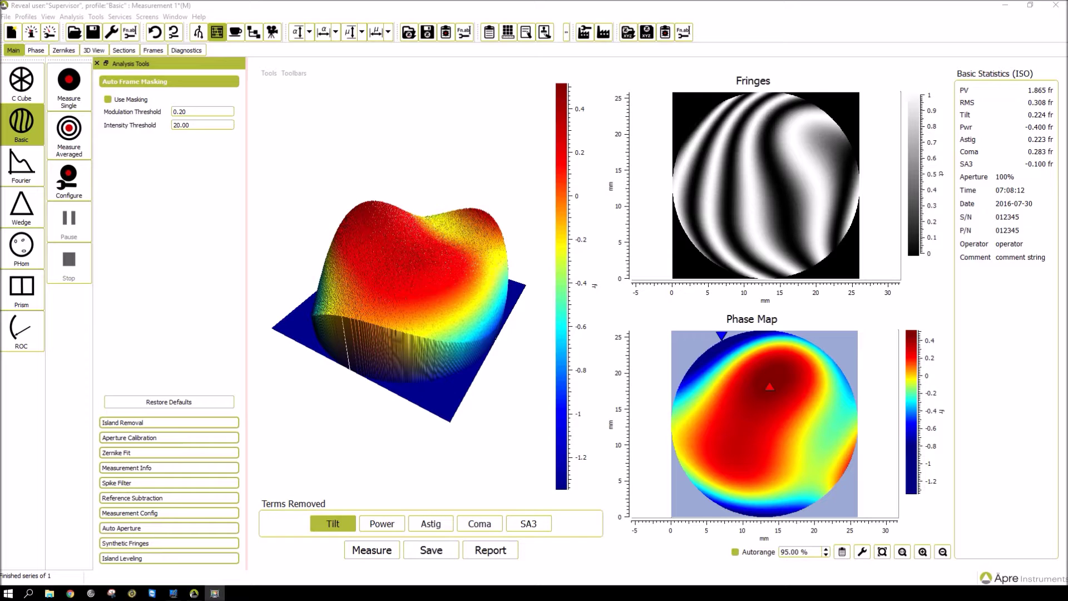
Step: Switch to MetroPro's GPI Application window showing the wavefront at PV 0.933, rms 0.154 wave
{"action": "key", "text": "alt+Tab"}
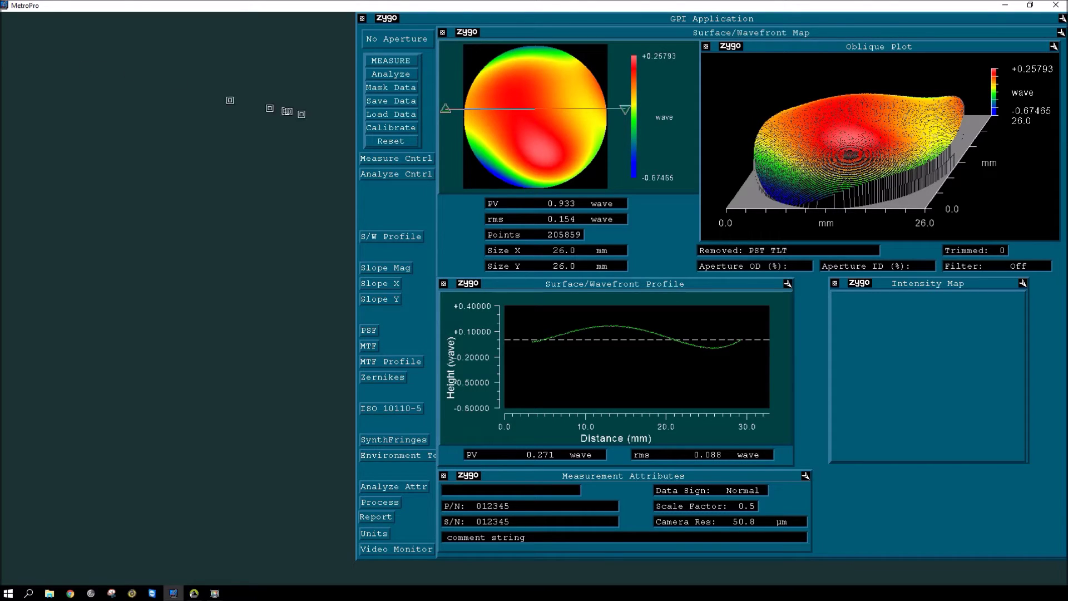
{"action": "left_click", "coordinate": [393, 173]}
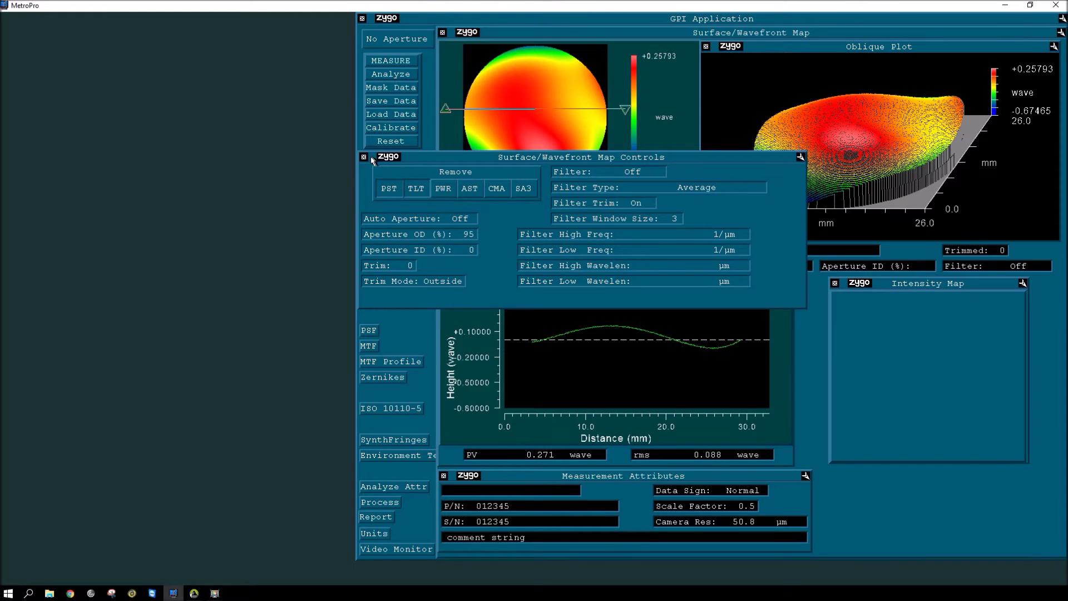
{"action": "left_click", "coordinate": [363, 158]}
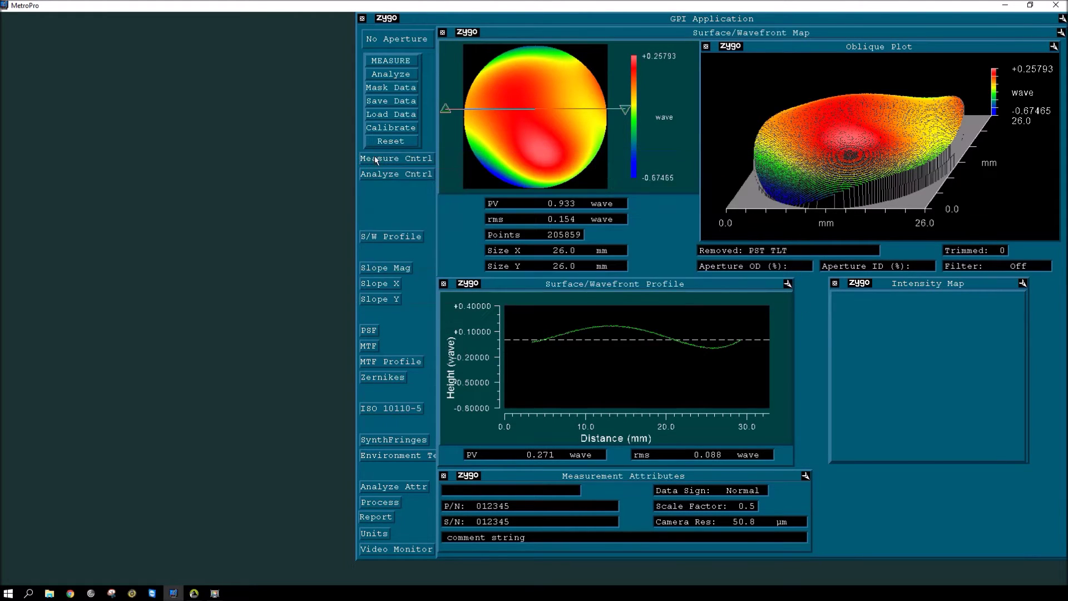
{"action": "left_click", "coordinate": [376, 159]}
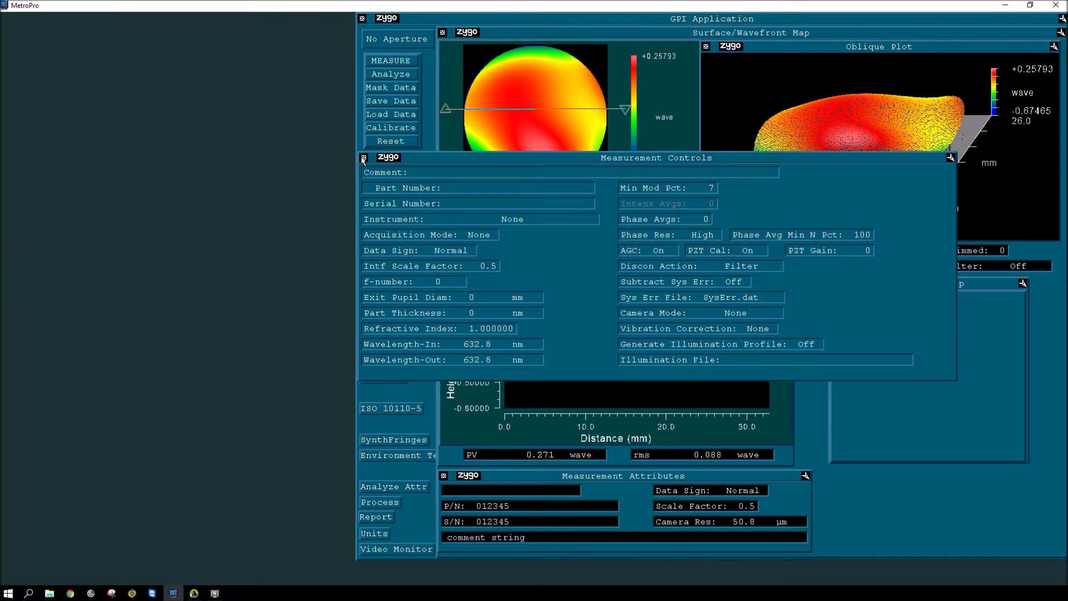
{"action": "left_click", "coordinate": [365, 160]}
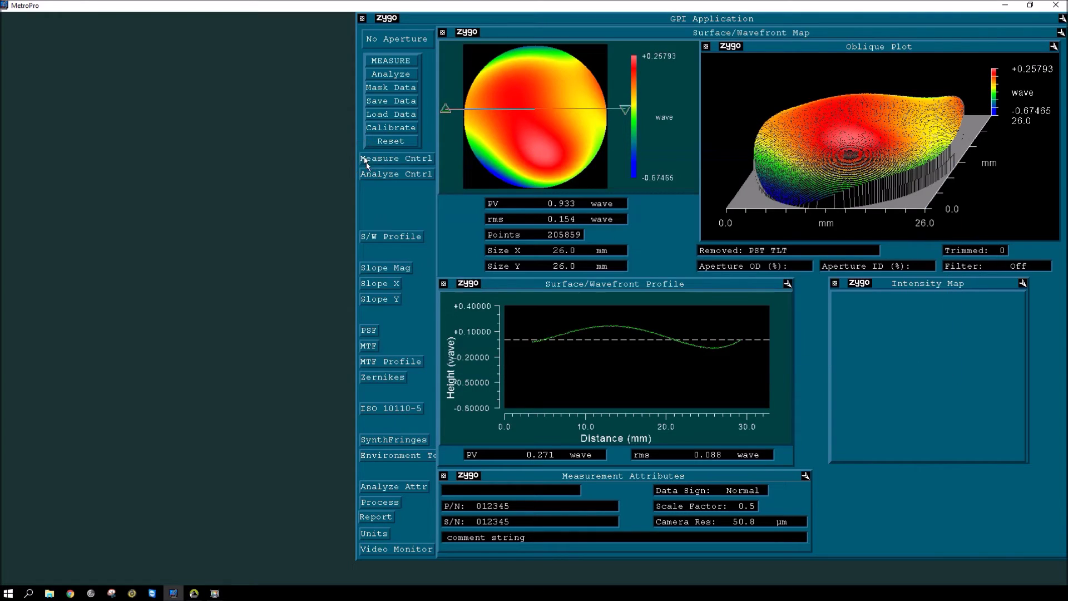
{"action": "left_click", "coordinate": [371, 174]}
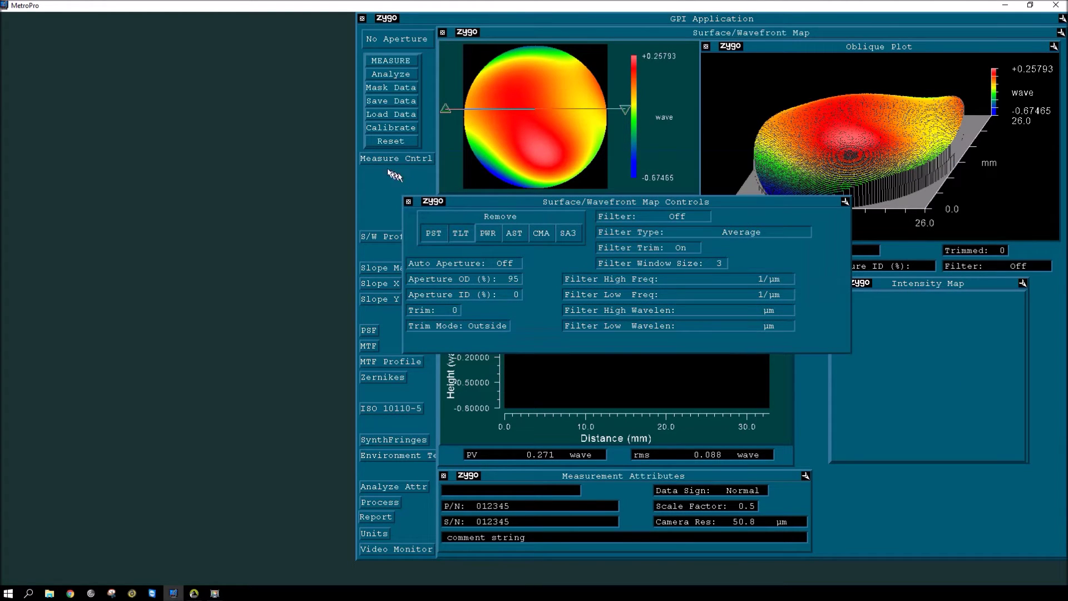
{"action": "left_click", "coordinate": [380, 161]}
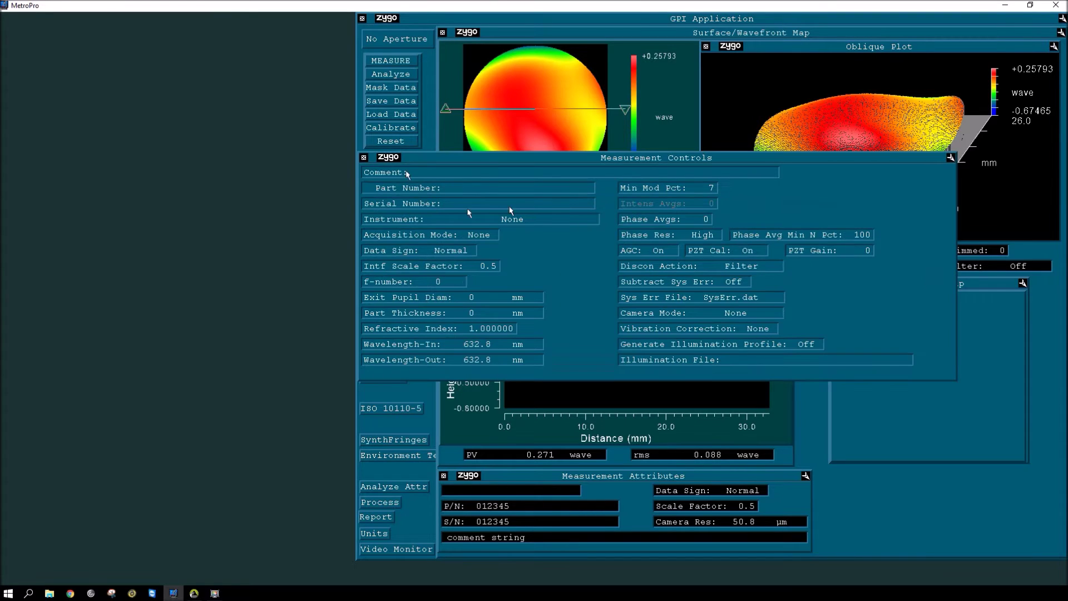
{"action": "left_click", "coordinate": [364, 158]}
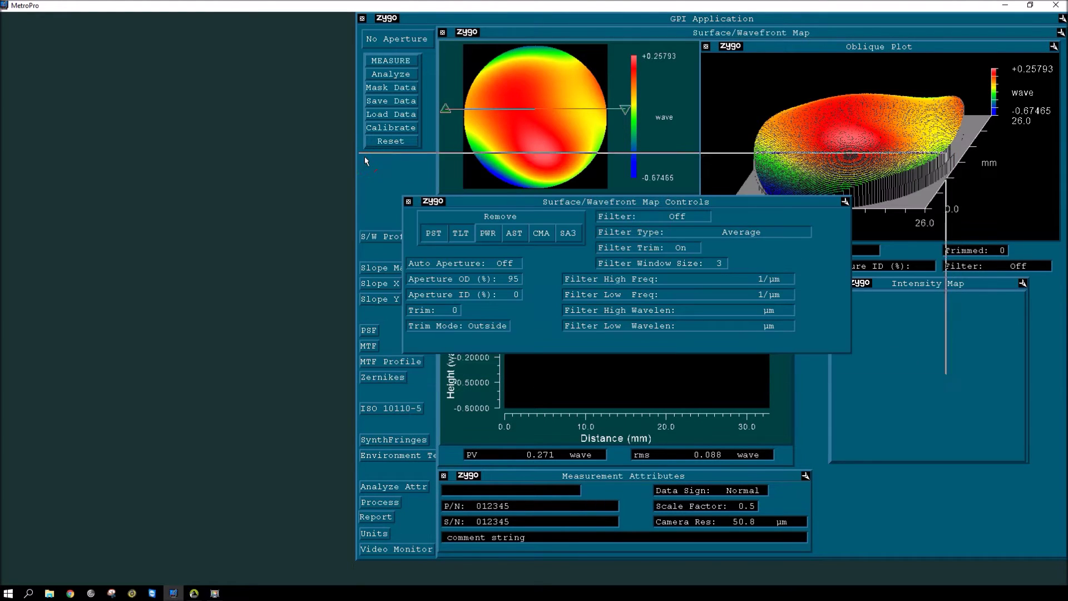
{"action": "left_click", "coordinate": [408, 202]}
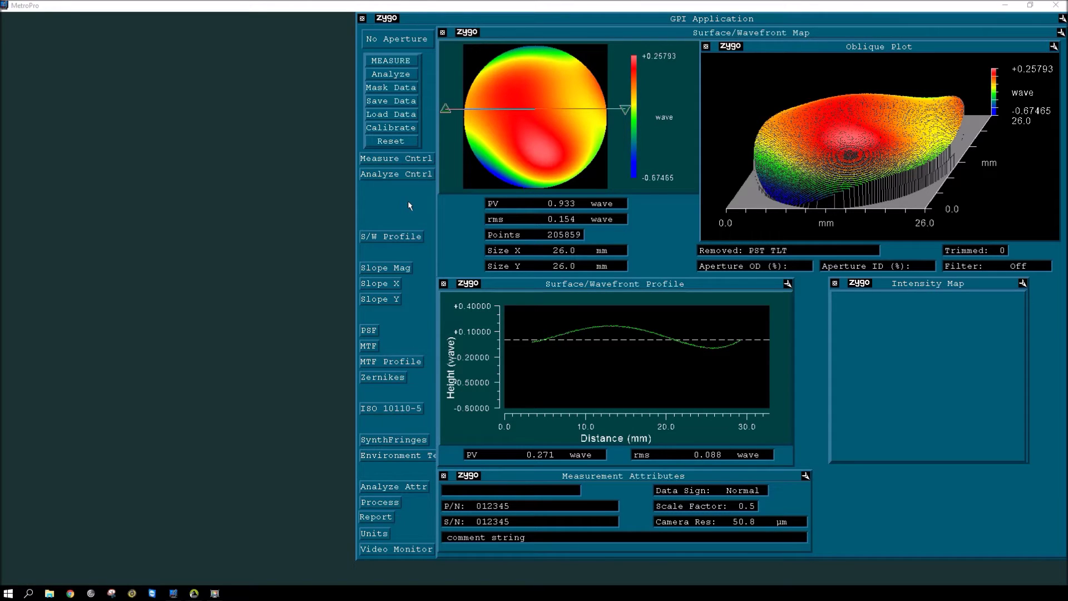
{"action": "key", "text": "alt+Tab"}
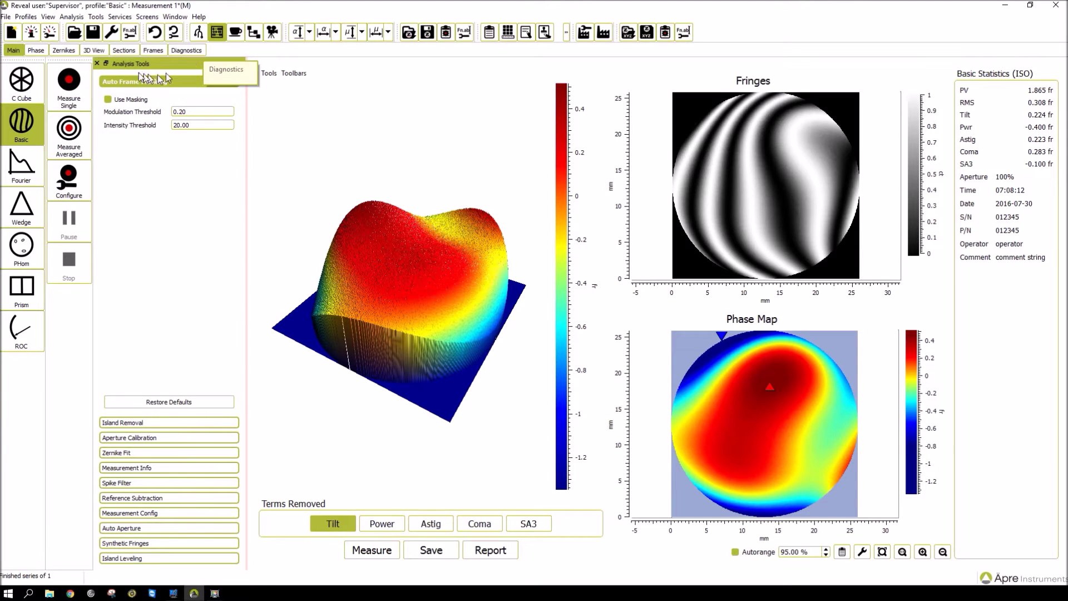
Step: View Phase, Zernikes, 3D View and Sections in turn, return to Main, then switch to MetroPro
{"action": "left_click", "coordinate": [35, 50]}
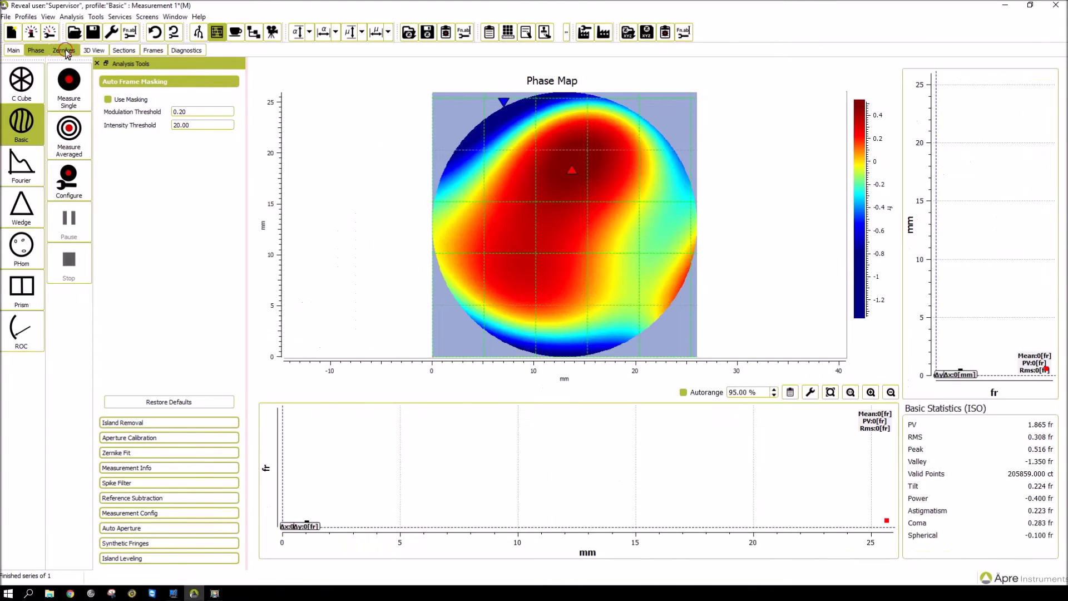
{"action": "left_click", "coordinate": [64, 51]}
{"action": "left_click", "coordinate": [96, 50]}
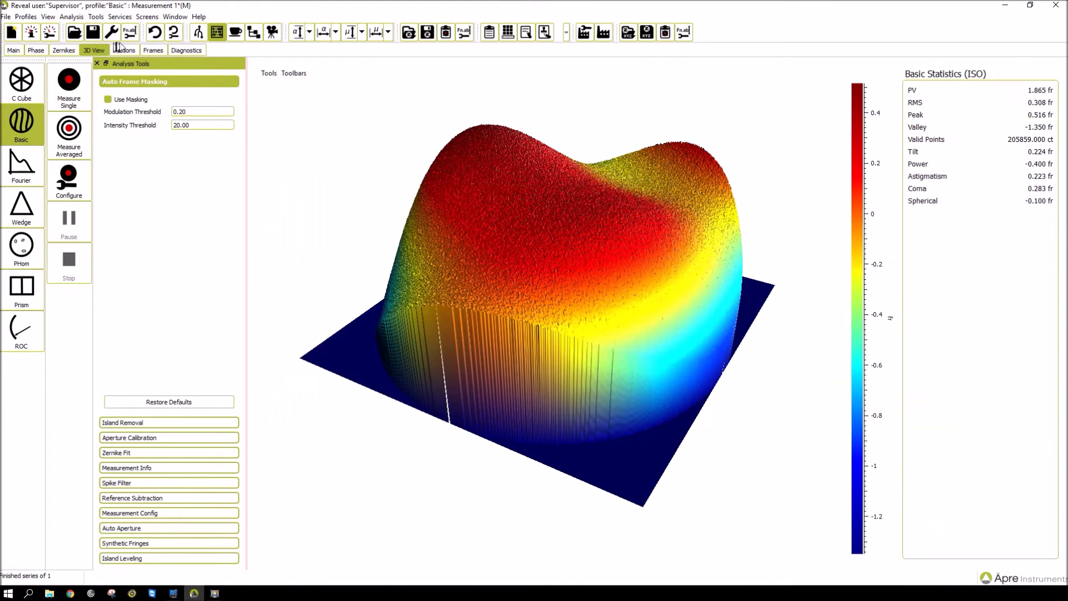
{"action": "left_click", "coordinate": [126, 52]}
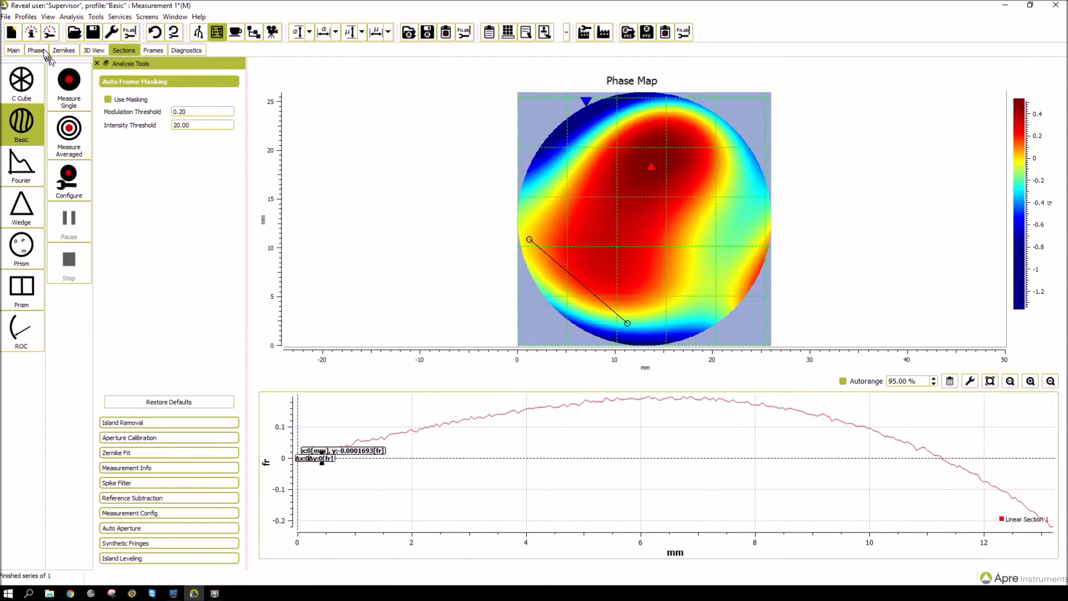
{"action": "left_click", "coordinate": [15, 51]}
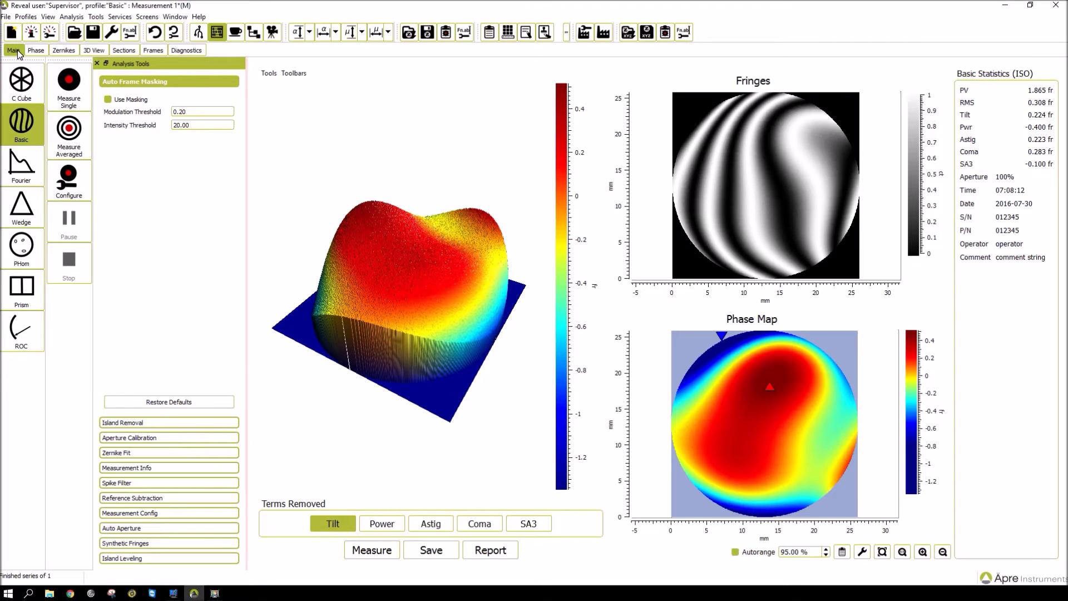
{"action": "key", "text": "alt+Tab"}
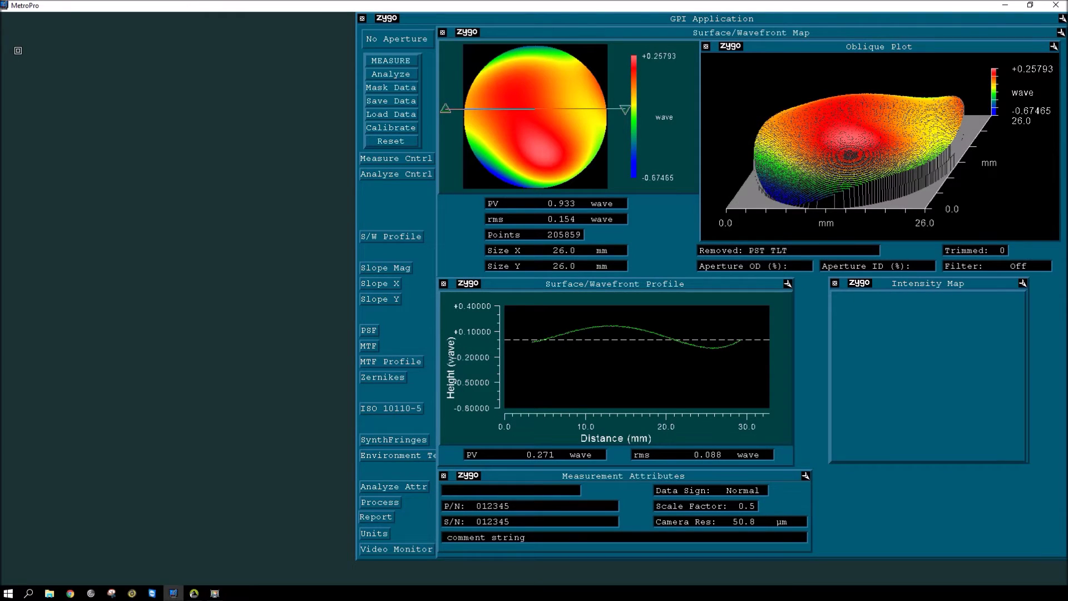
Step: Start opening MetroPro's Mask Data window for the loaded measurement
{"action": "left_click", "coordinate": [360, 84]}
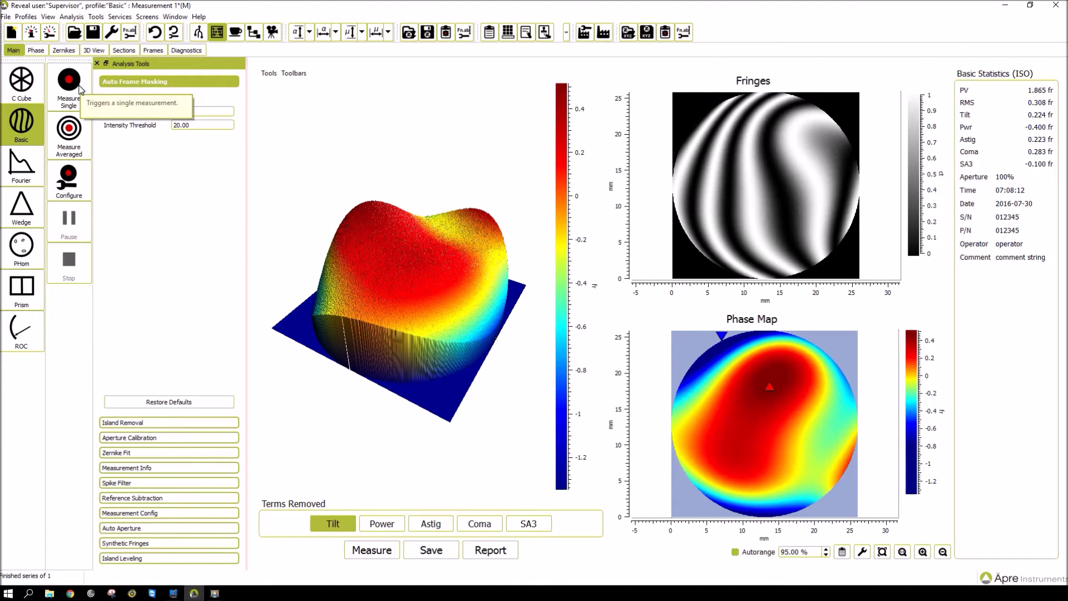
Step: Take a single measurement using Reveal's Measure Single toolbar button
{"action": "left_click", "coordinate": [81, 90]}
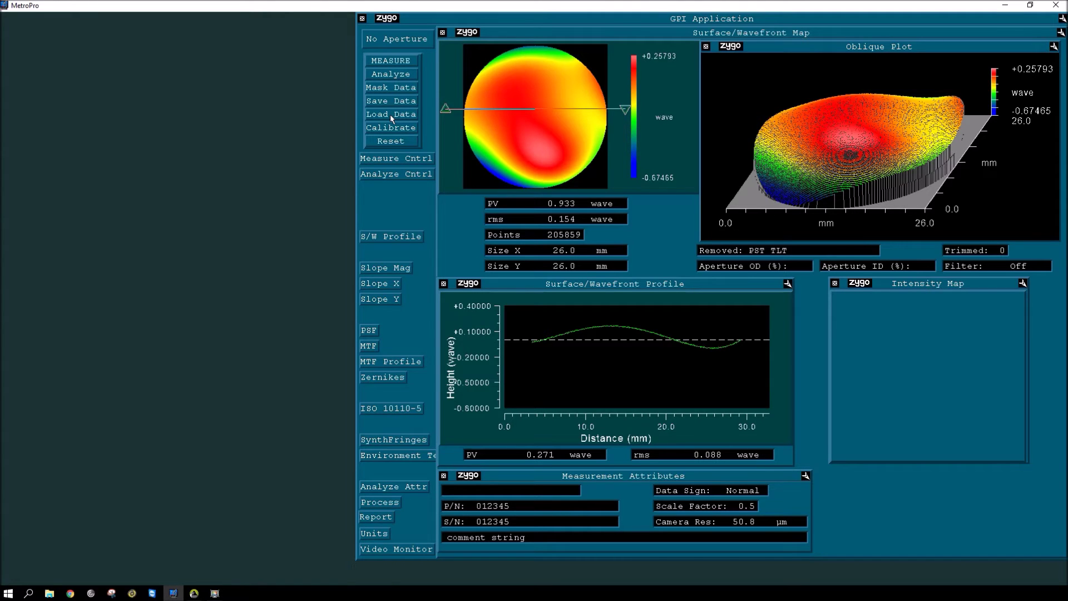
Step: Bring Reveal back to the front, showing PV 1.865 fr and RMS 0.308 fr
{"action": "key", "text": "alt+Tab"}
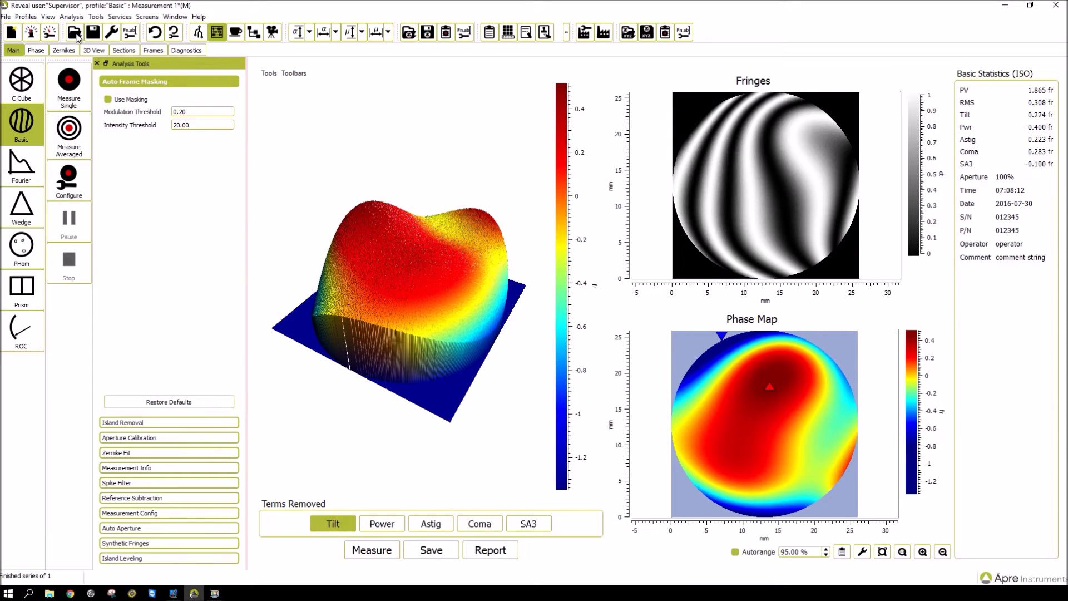
{"action": "key", "text": "alt+Tab"}
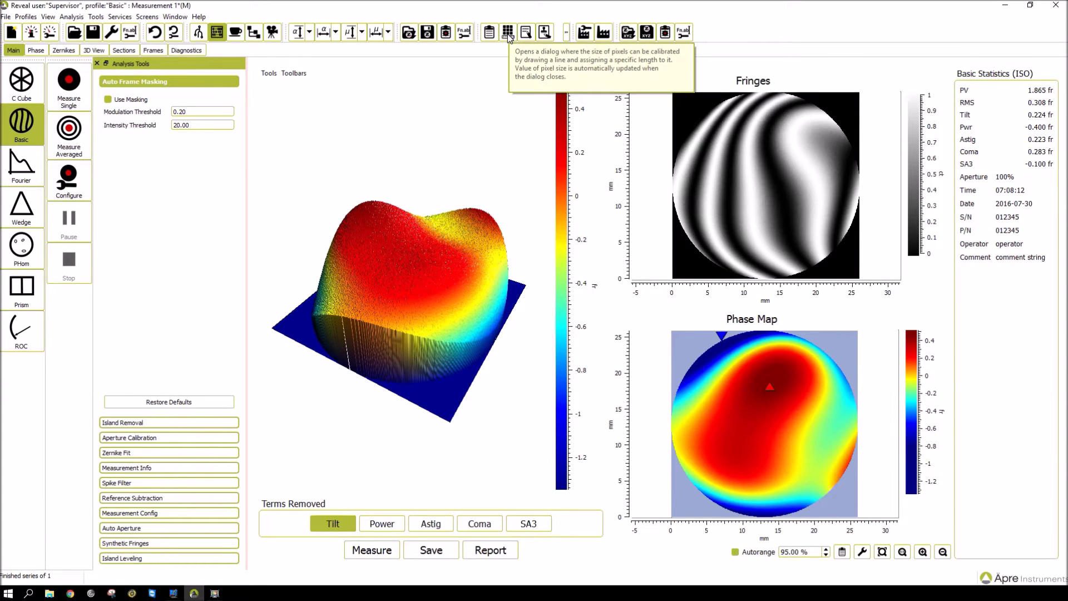
Step: Switch briefly to MetroPro, then return to the Reveal window
{"action": "key", "text": "alt+Tab"}
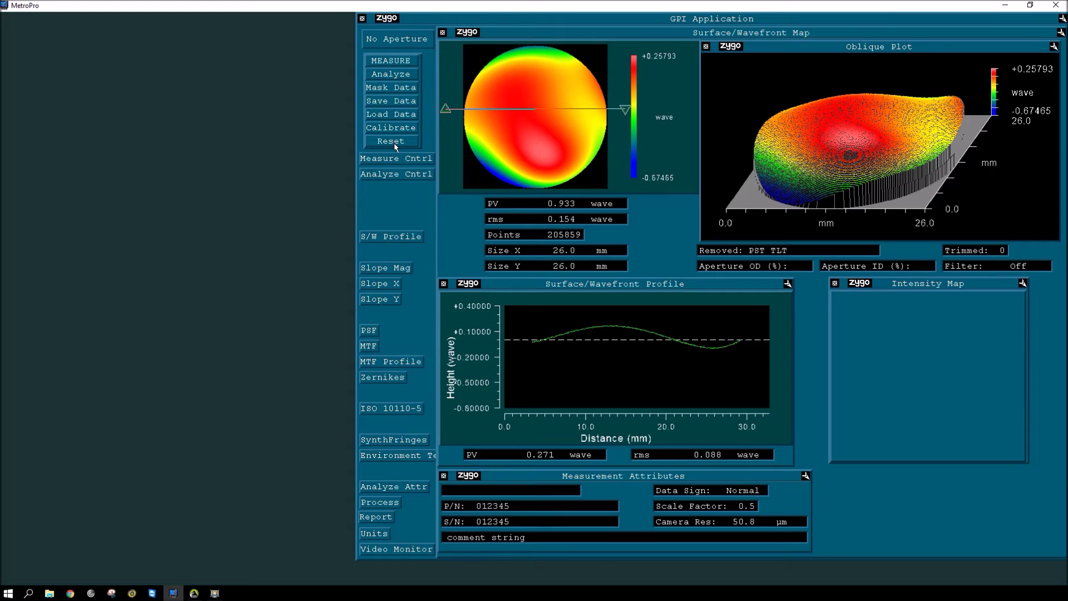
{"action": "key", "text": "alt+Tab"}
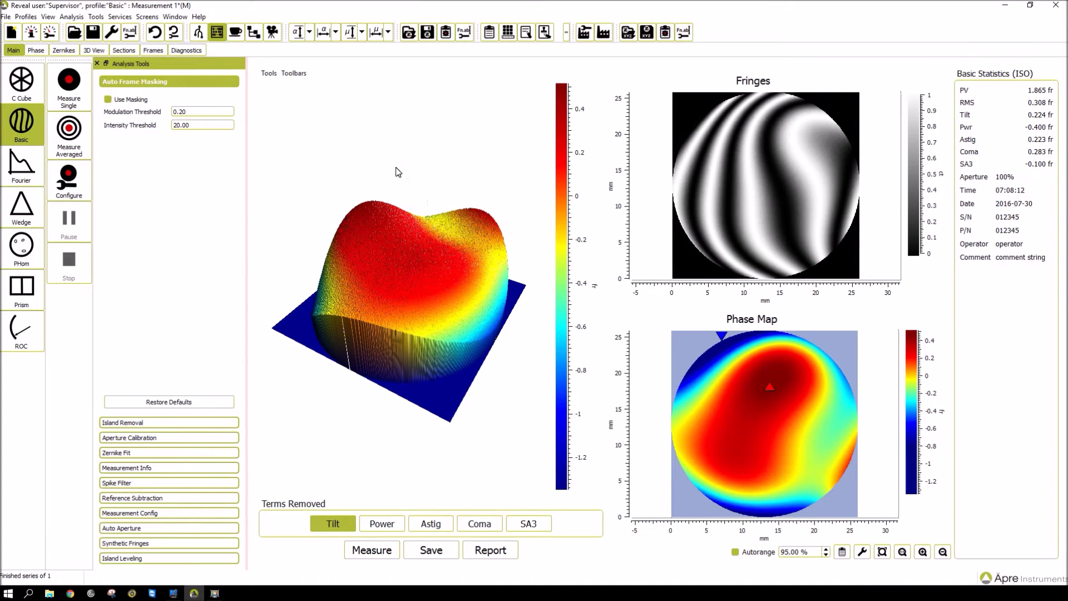
{"action": "left_click", "coordinate": [6, 17]}
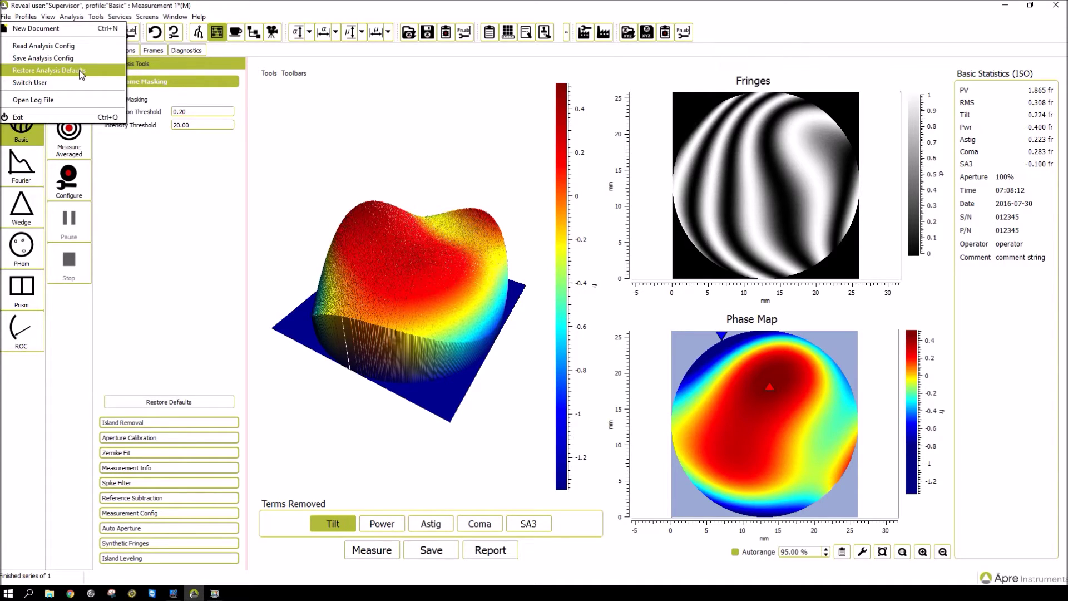
{"action": "left_click", "coordinate": [269, 179]}
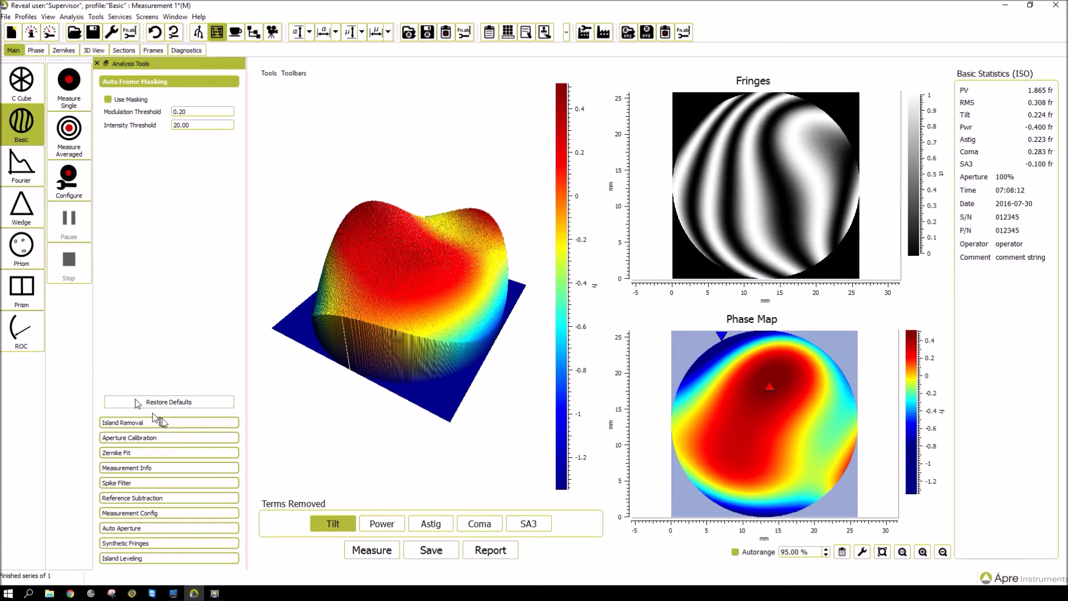
Step: Restore default analysis settings, expand Island Removal and Aperture Calibration, then switch to MetroPro
{"action": "left_click", "coordinate": [168, 402]}
{"action": "left_click", "coordinate": [131, 424]}
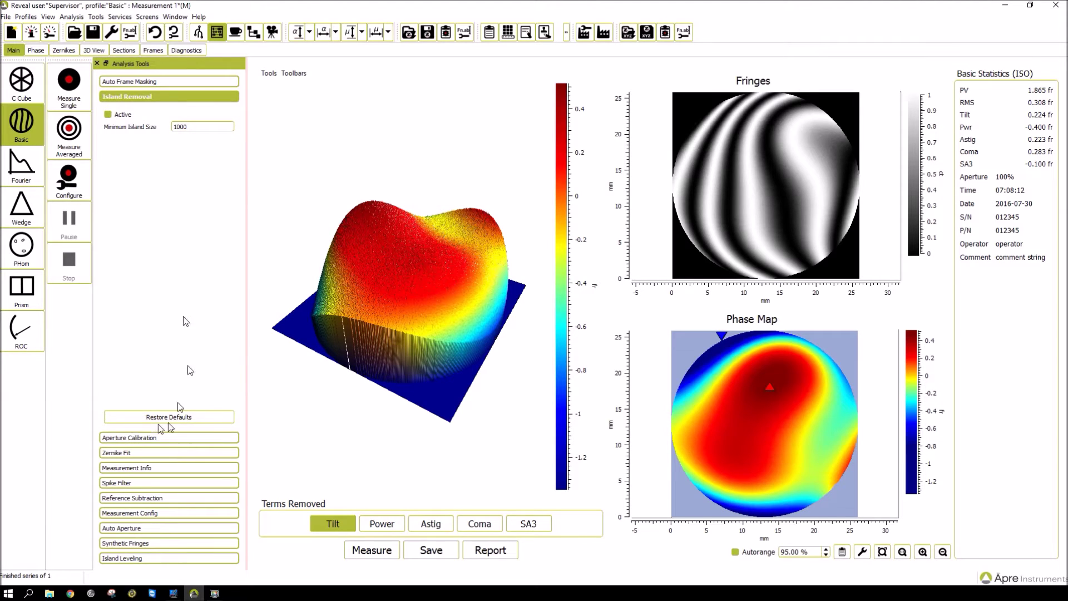
{"action": "left_click", "coordinate": [179, 438]}
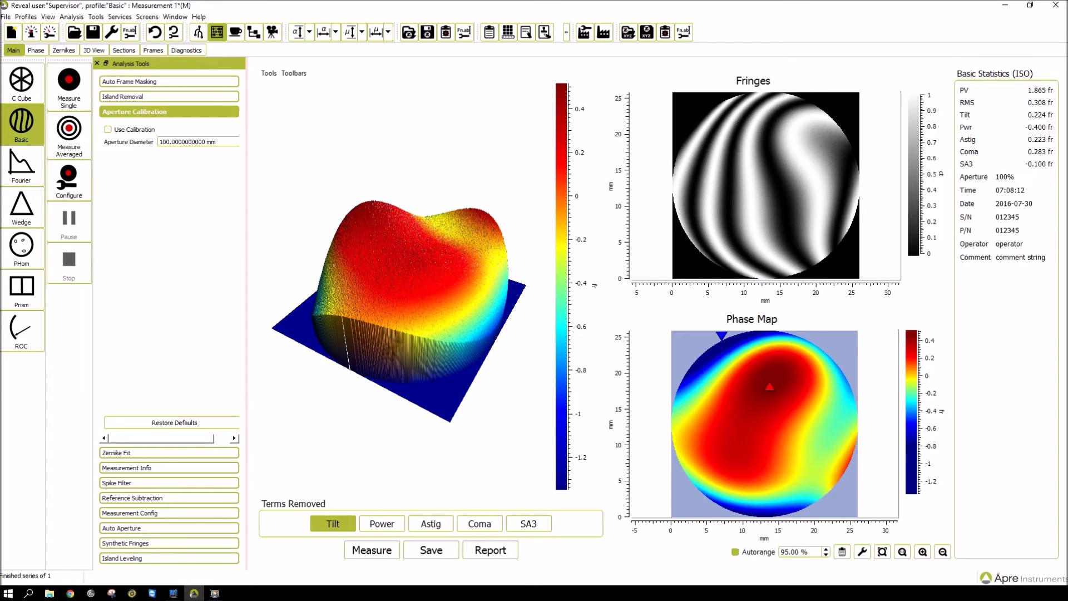
{"action": "key", "text": "alt+Tab"}
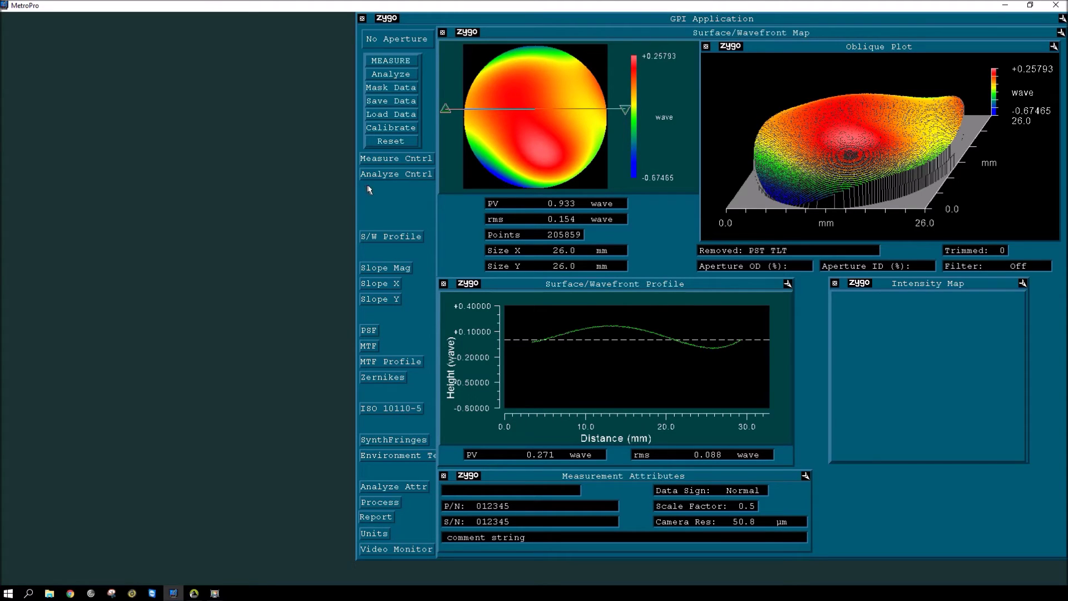
{"action": "left_click", "coordinate": [389, 160]}
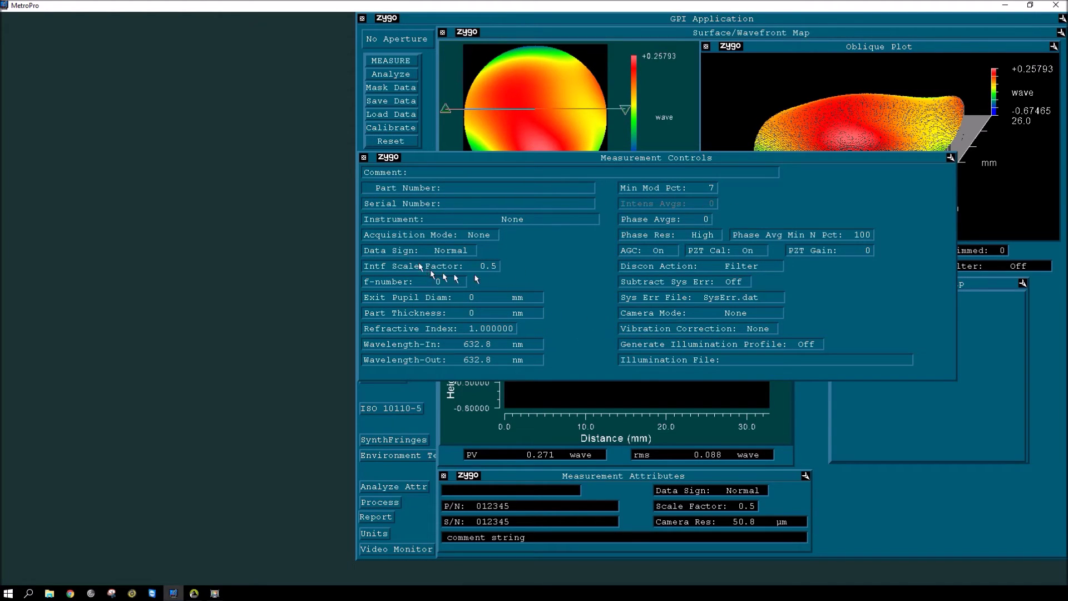
{"action": "left_click", "coordinate": [364, 158]}
Step: Toggle Subtract Sys Err on then Off, close Measure and Analyze Cntrl, expand Reveal's Auto Frame Masking
{"action": "left_click", "coordinate": [390, 173]}
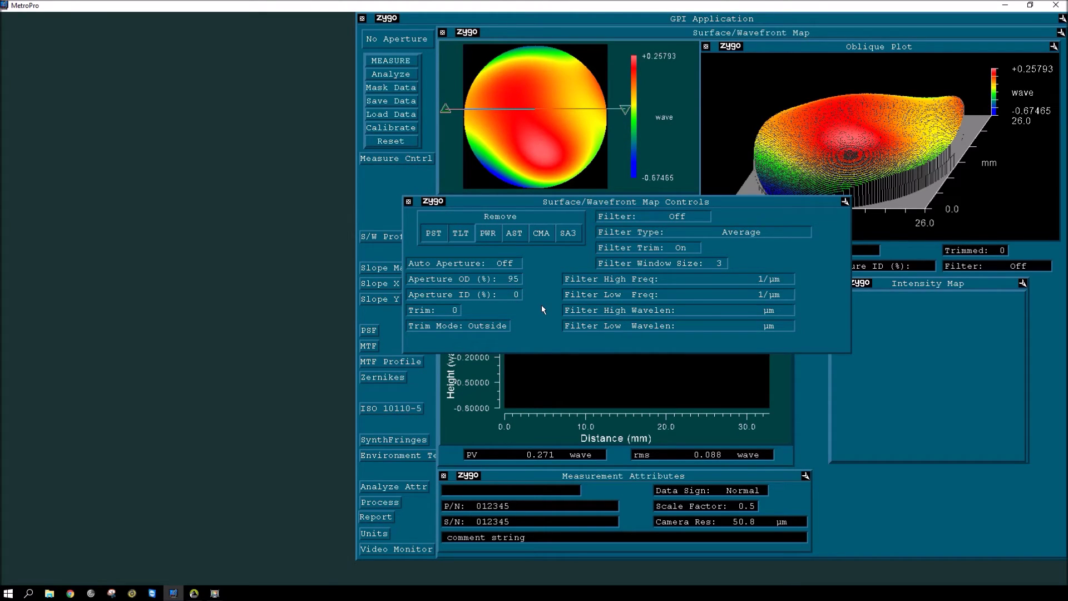
{"action": "left_click", "coordinate": [393, 159]}
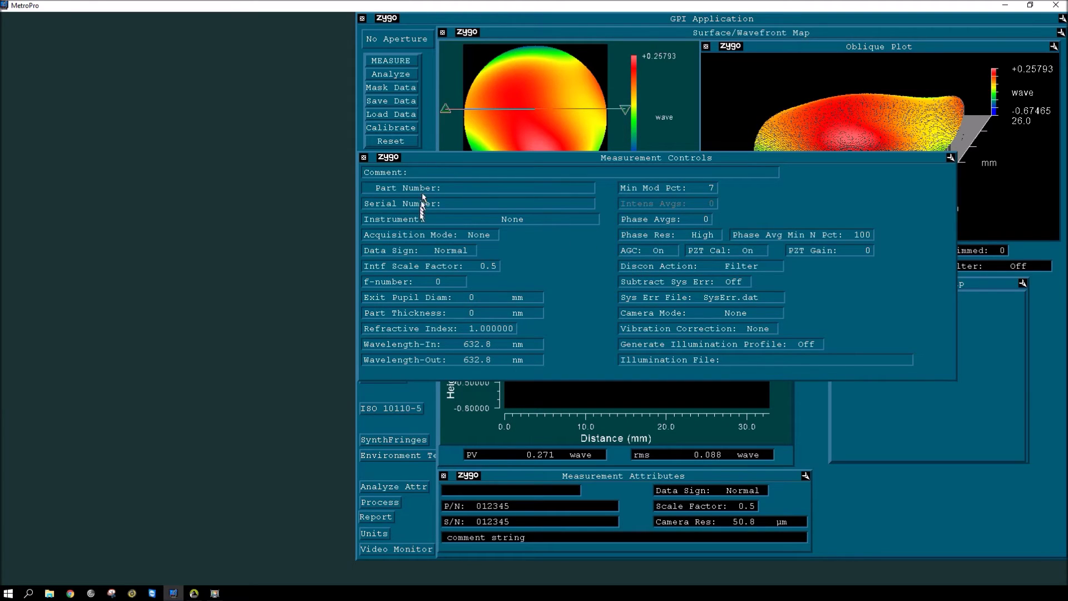
{"action": "left_click", "coordinate": [717, 282]}
{"action": "left_click", "coordinate": [717, 283]}
{"action": "left_click", "coordinate": [364, 158]}
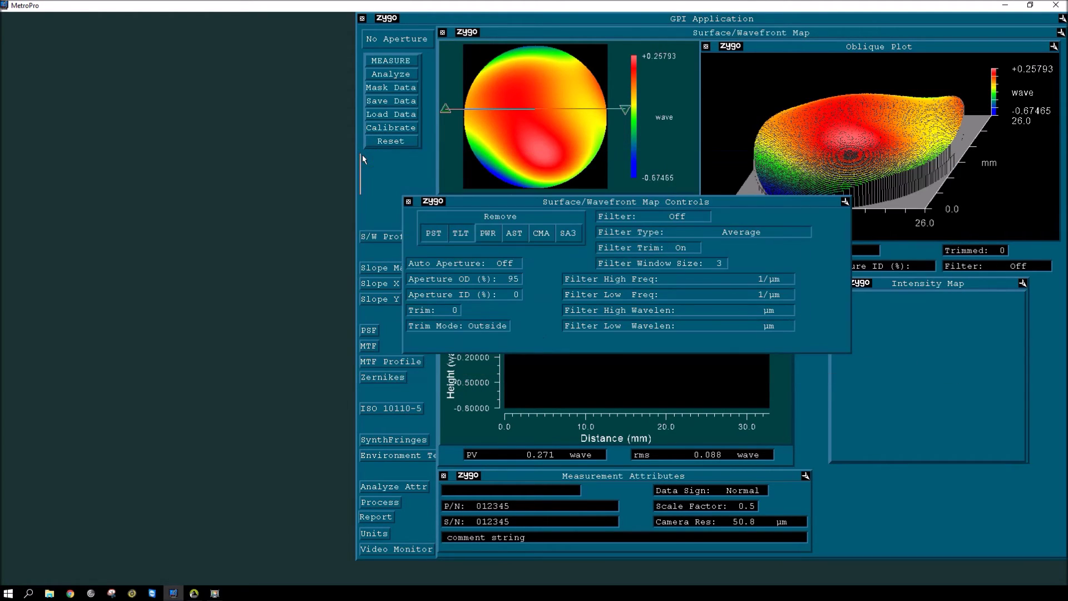
{"action": "left_click", "coordinate": [409, 202]}
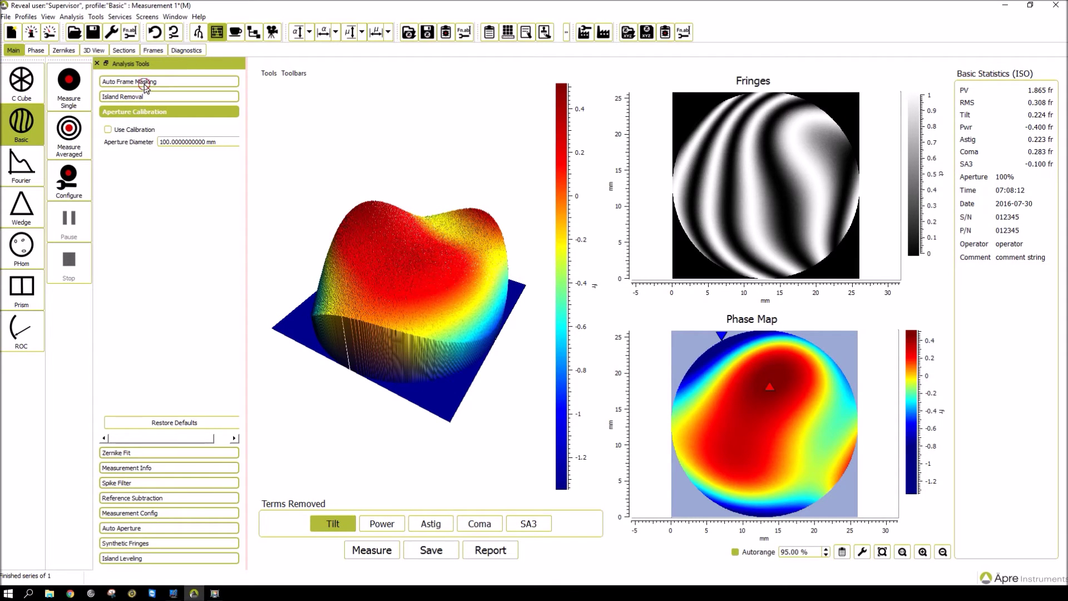
{"action": "left_click", "coordinate": [144, 85]}
Step: Expand Island Removal, Aperture Calibration, Zernike Fit, then Auto Frame Masking again before switching to MetroPro
{"action": "left_click", "coordinate": [156, 423]}
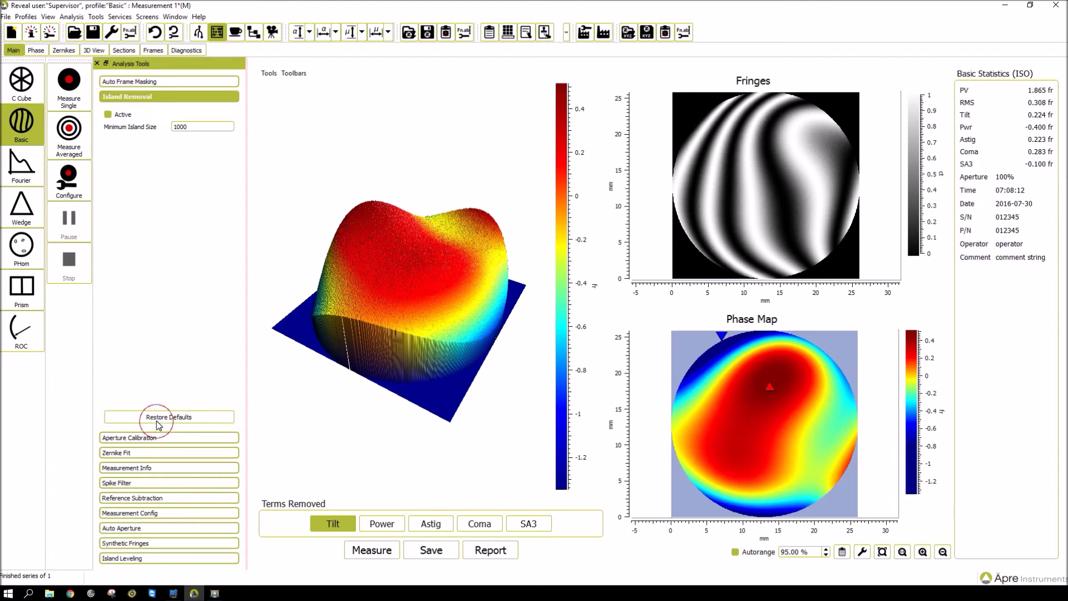
{"action": "left_click", "coordinate": [153, 439]}
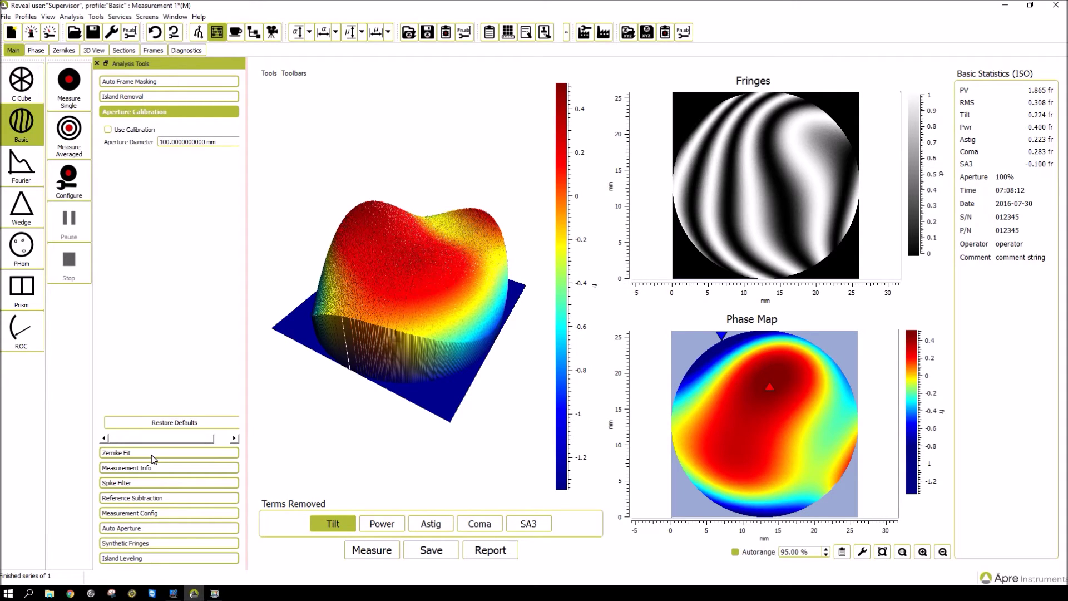
{"action": "left_click", "coordinate": [152, 455]}
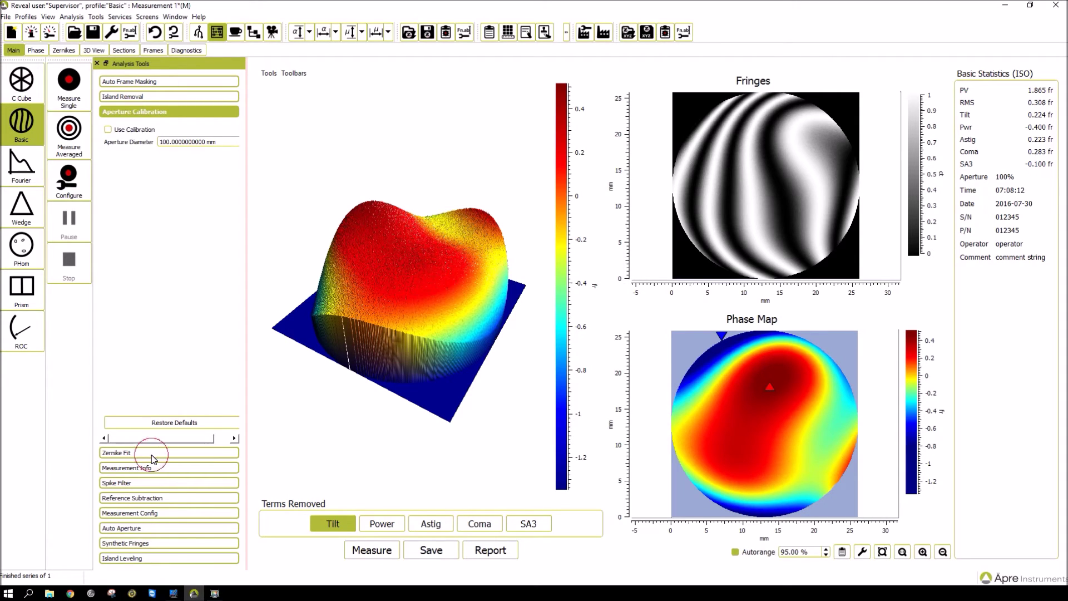
{"action": "left_click", "coordinate": [181, 85]}
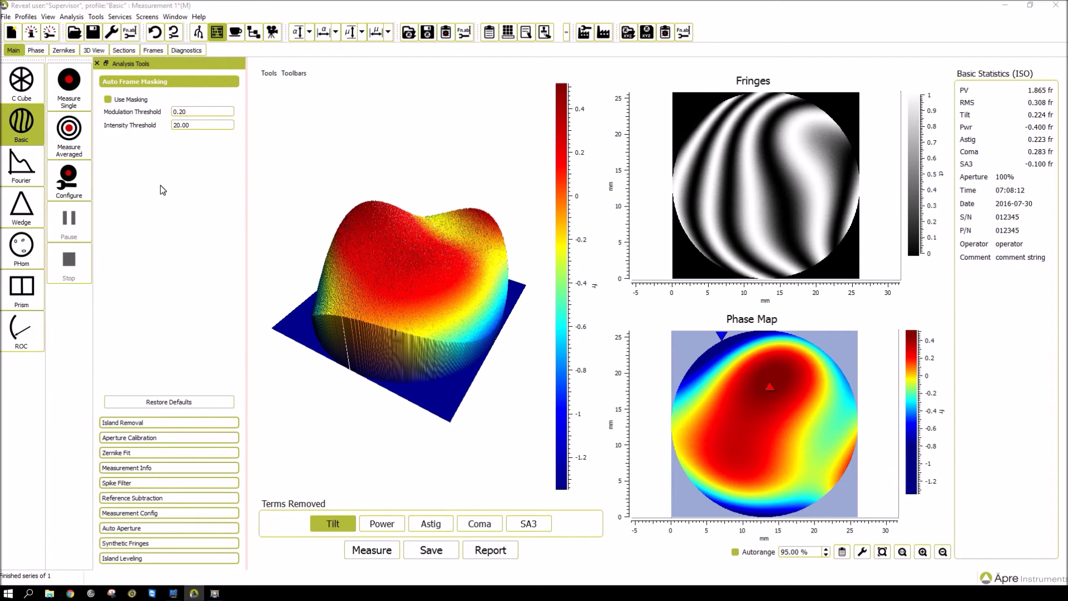
{"action": "key", "text": "alt+Tab"}
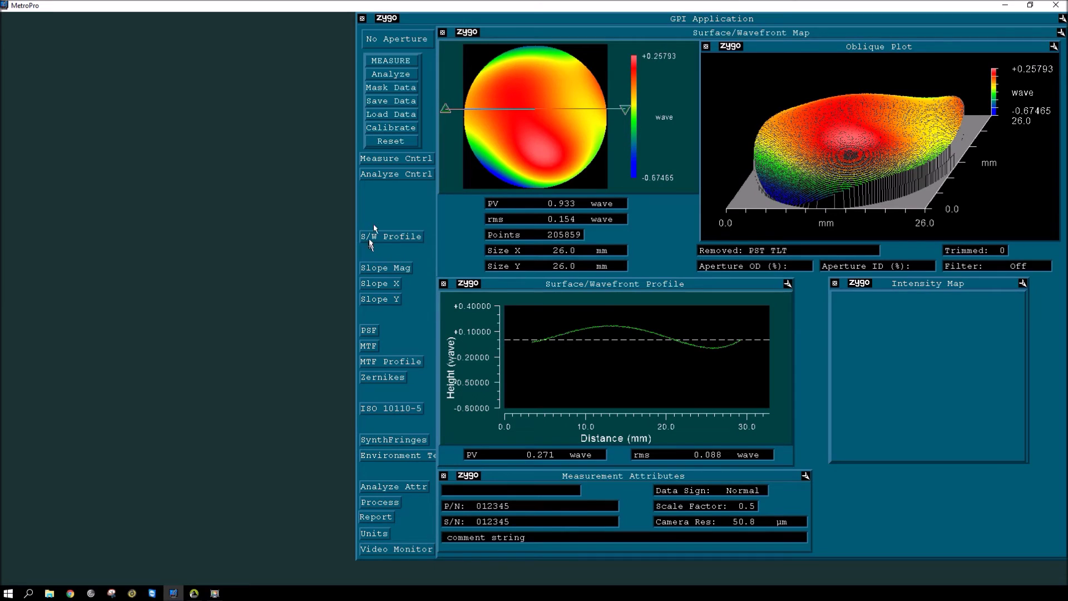
Step: Review MetroPro's Measurement Controls window, then close it again
{"action": "left_click", "coordinate": [385, 159]}
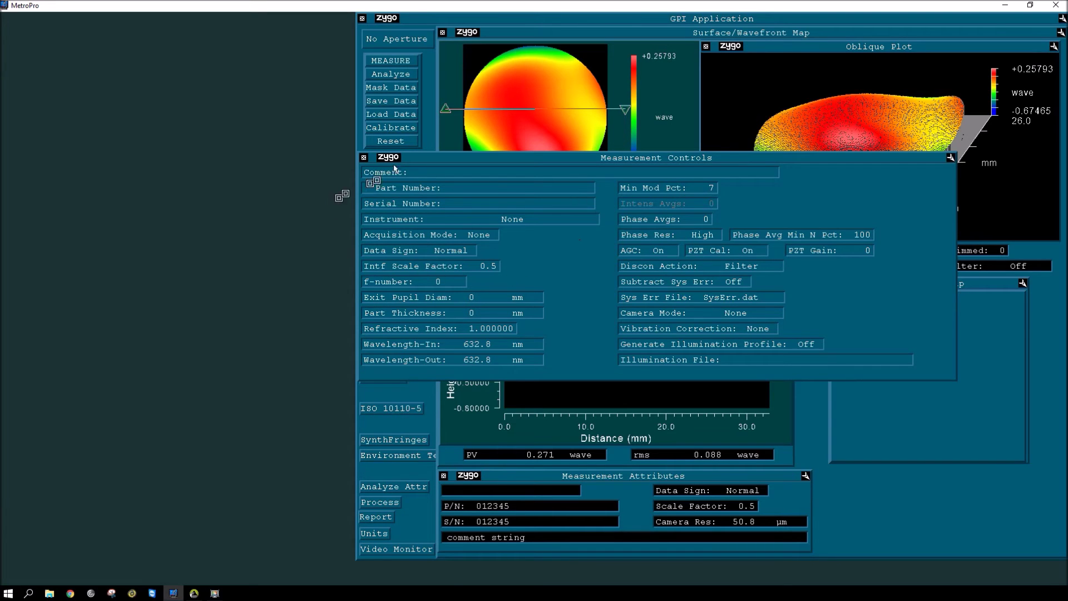
{"action": "left_click", "coordinate": [363, 158]}
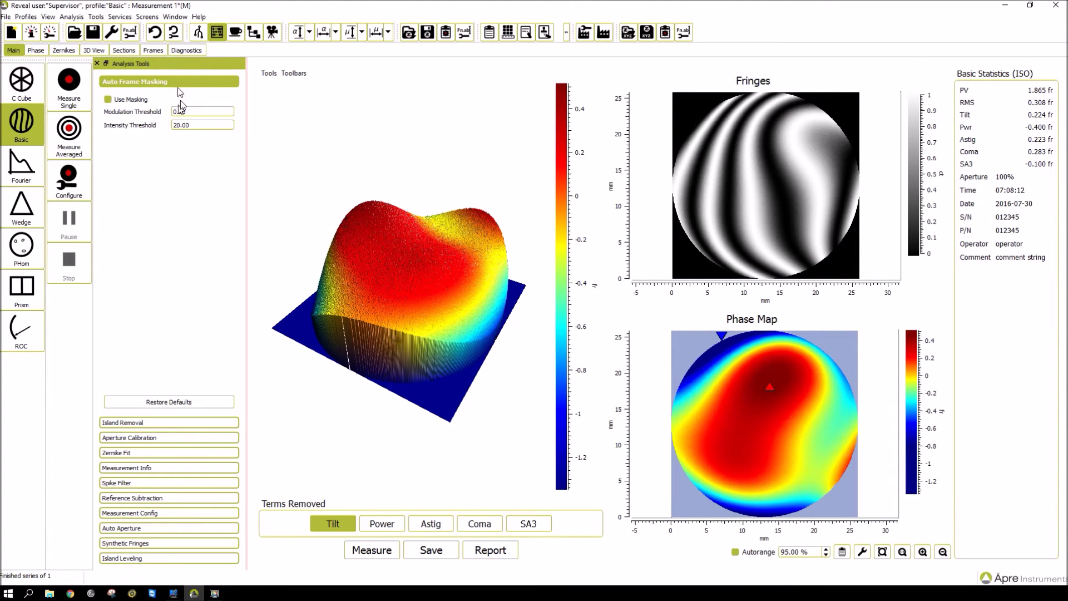
{"action": "left_click", "coordinate": [188, 51]}
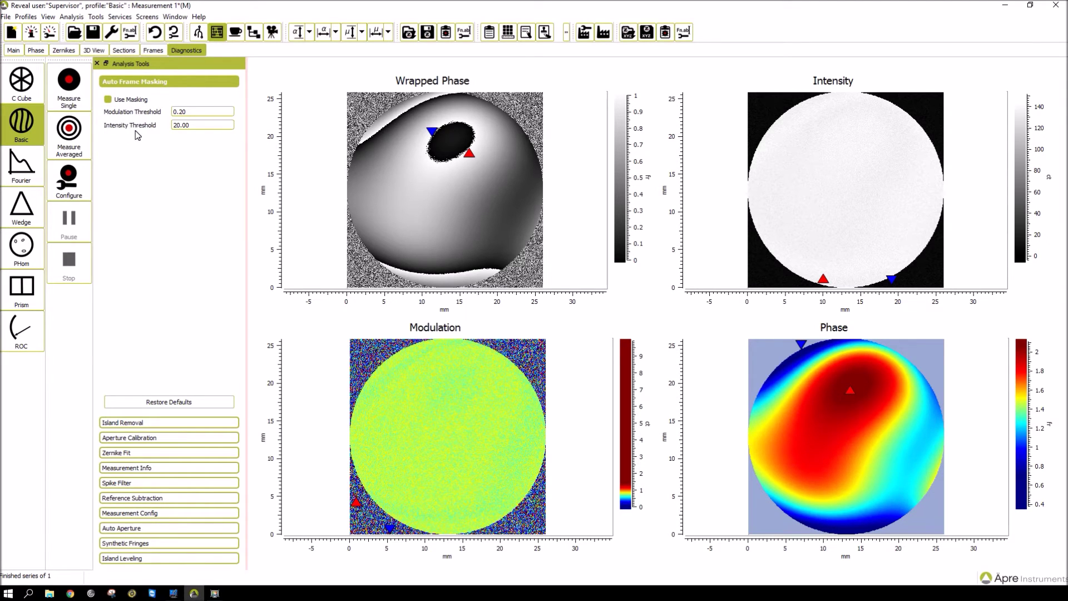
{"action": "left_click", "coordinate": [369, 365]}
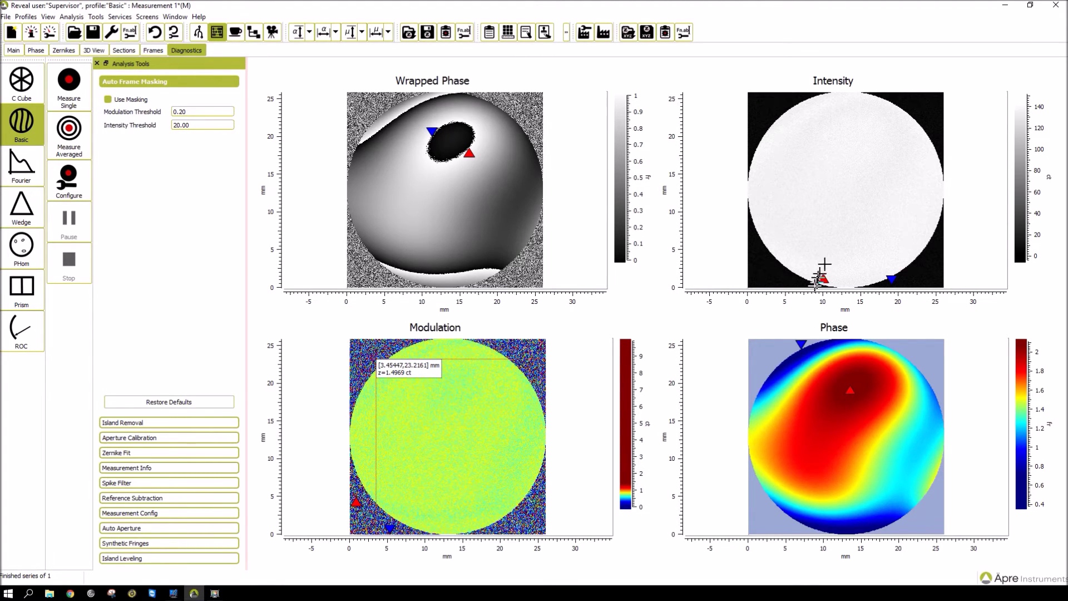
{"action": "left_click", "coordinate": [811, 143]}
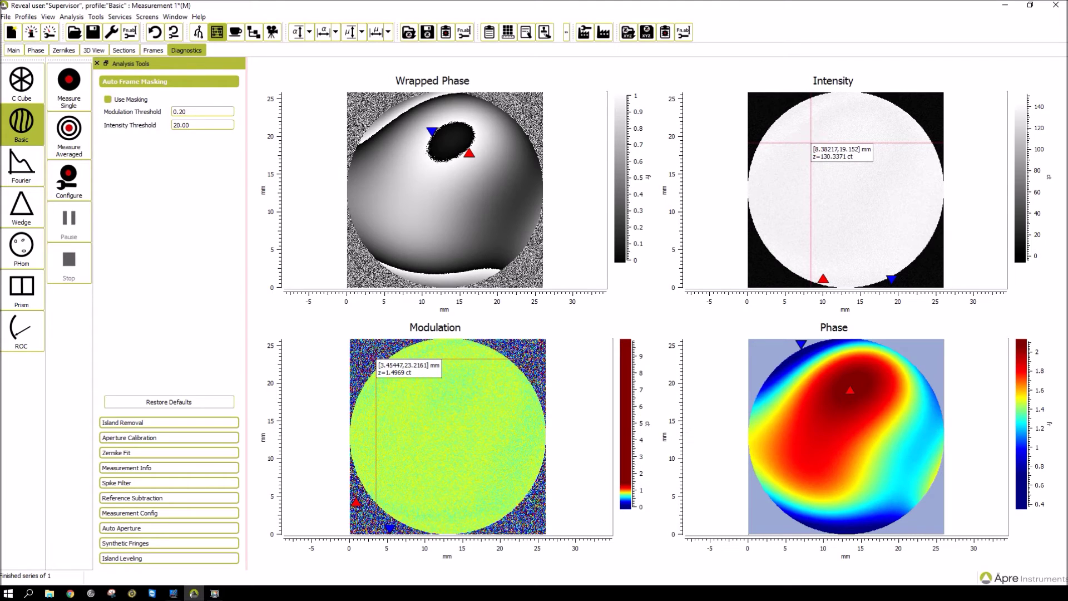
{"action": "left_click", "coordinate": [768, 108]}
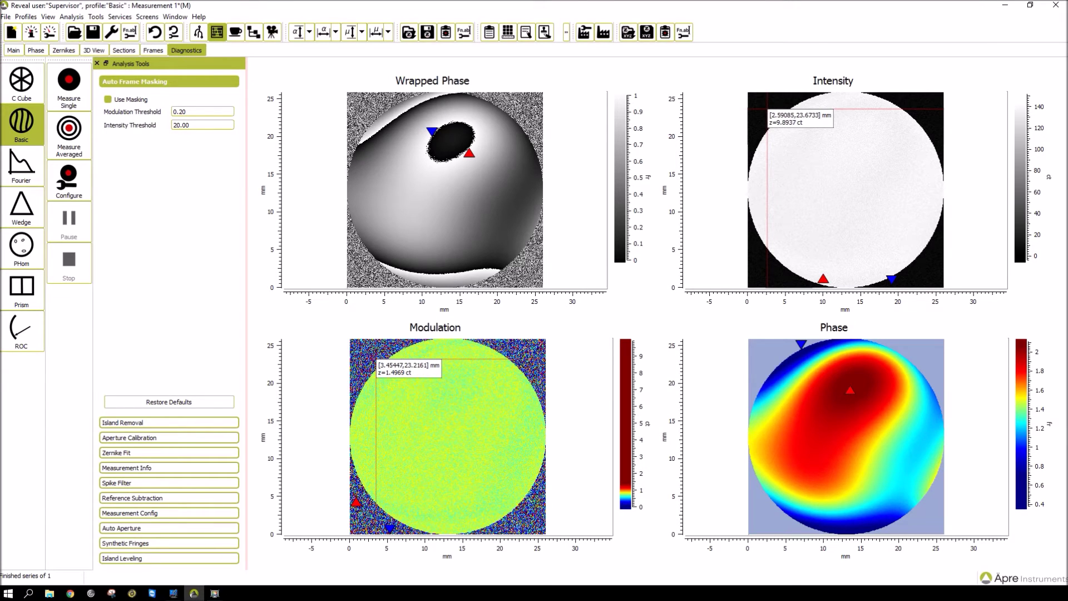
{"action": "left_click", "coordinate": [179, 125]}
{"action": "left_click", "coordinate": [12, 54]}
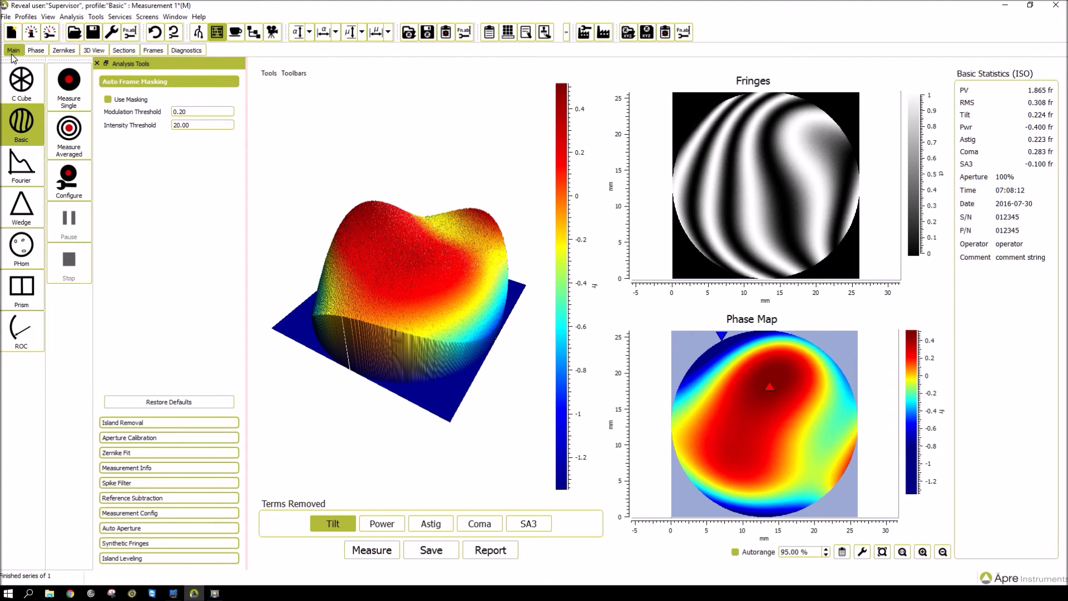
Step: In MetroPro, open the Fiducial Editor, compare its Data and Fringes images, then close it
{"action": "key", "text": "alt+Tab"}
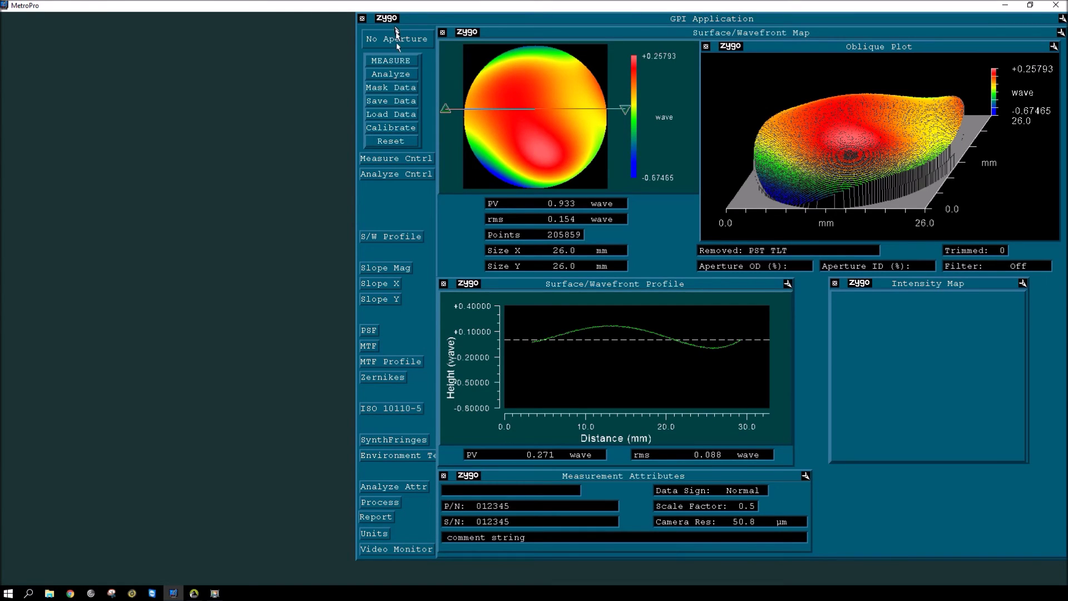
{"action": "left_click", "coordinate": [387, 88]}
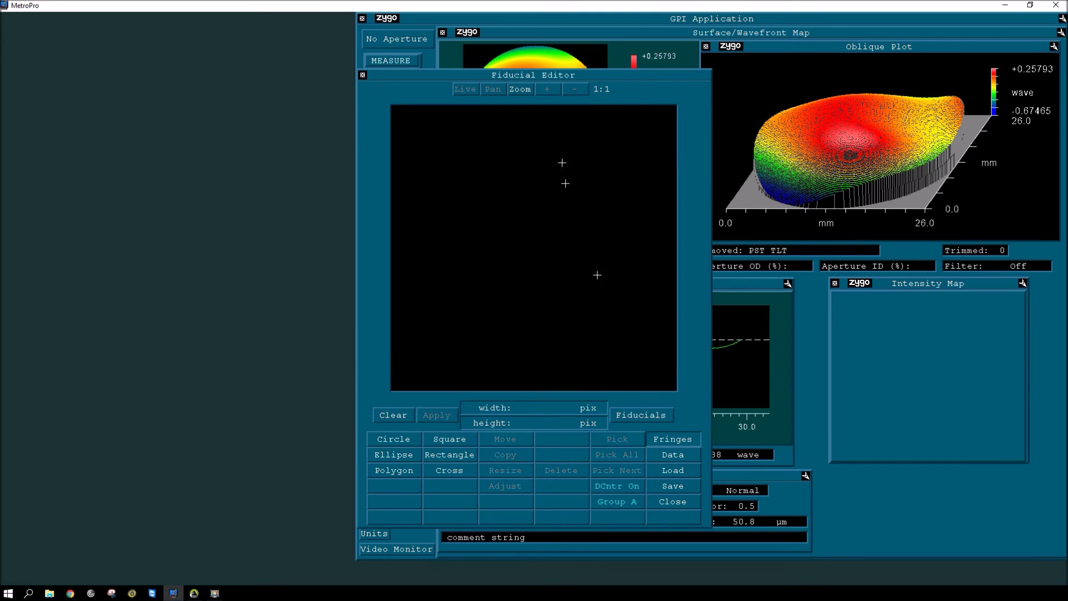
{"action": "left_click", "coordinate": [672, 454]}
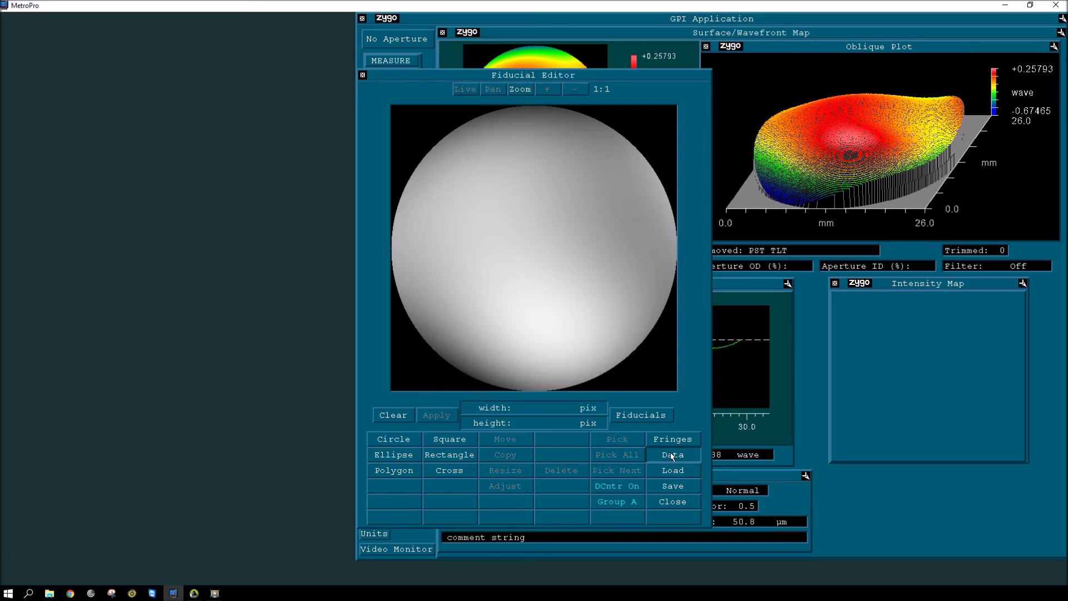
{"action": "left_click", "coordinate": [673, 439]}
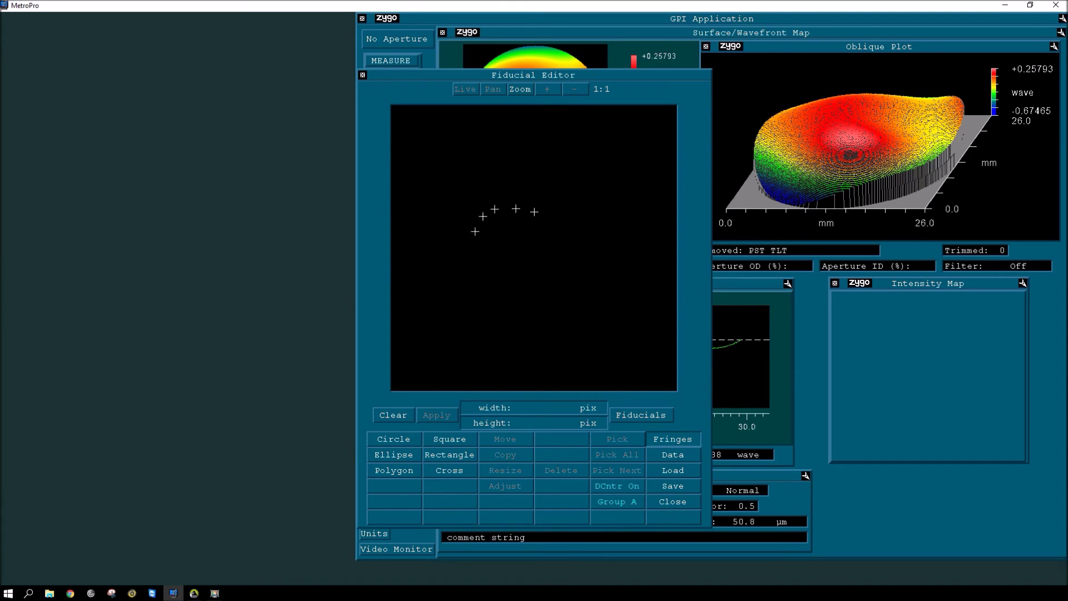
{"action": "left_click", "coordinate": [668, 456]}
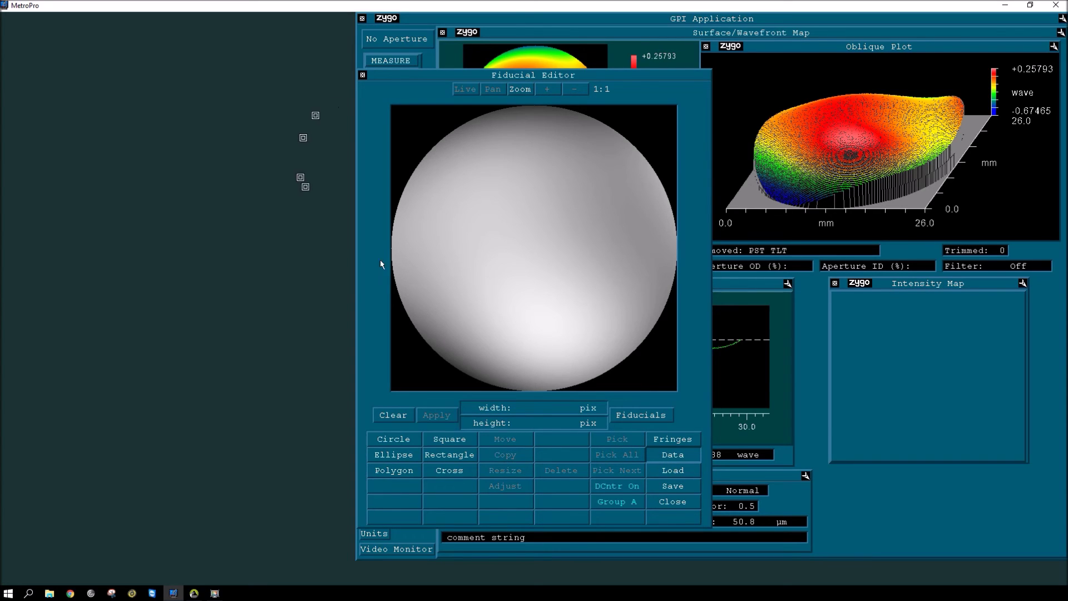
{"action": "left_click", "coordinate": [363, 75]}
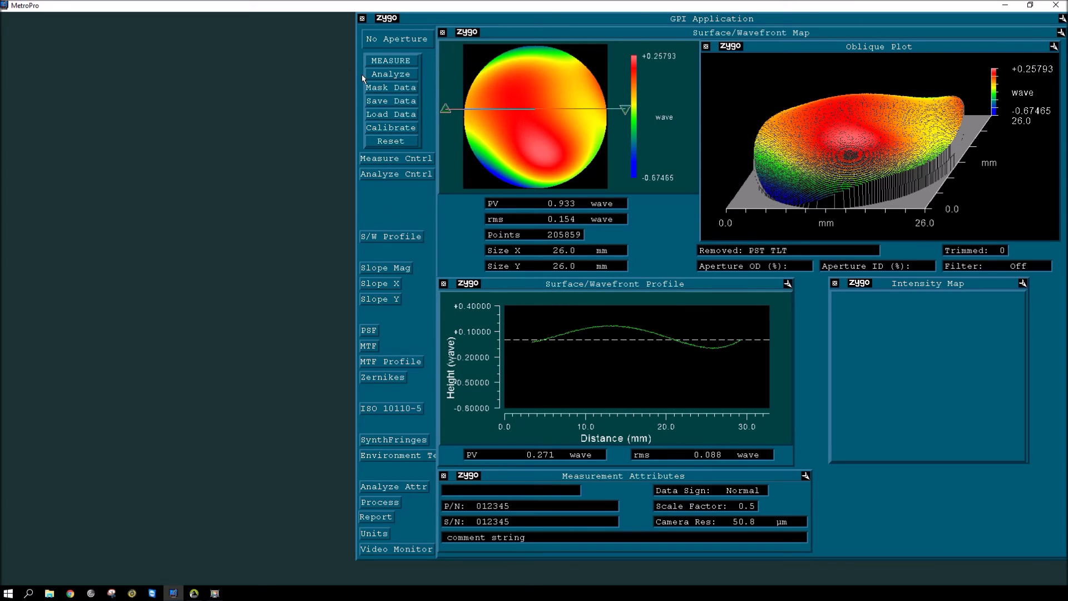
Step: Show Reveal's phase map with centre cross-section profiles and the reference line at -0.099 fr
{"action": "key", "text": "alt+Tab"}
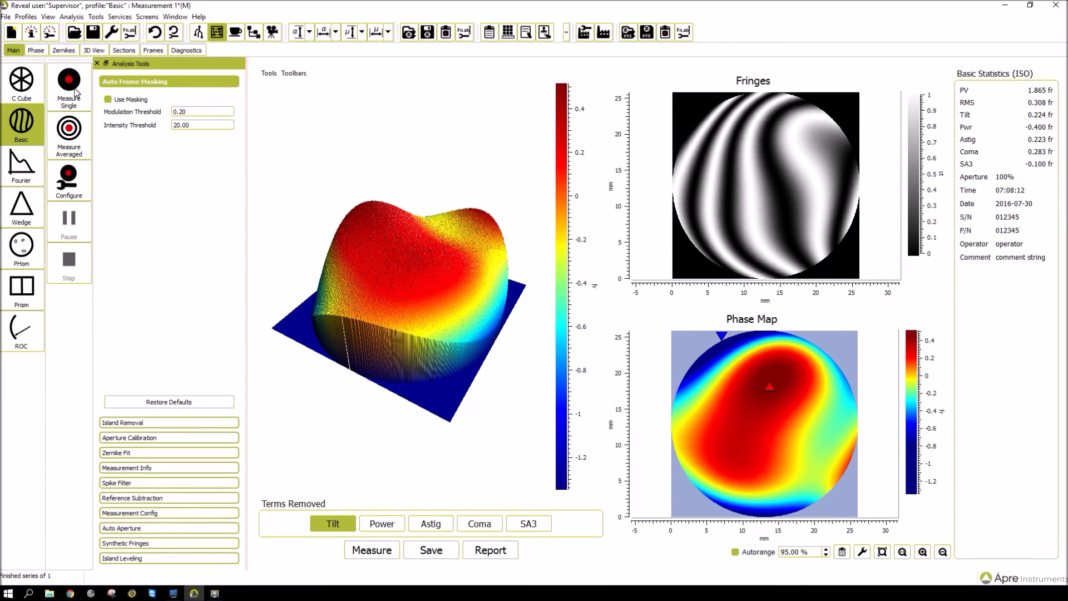
{"action": "left_click", "coordinate": [37, 51]}
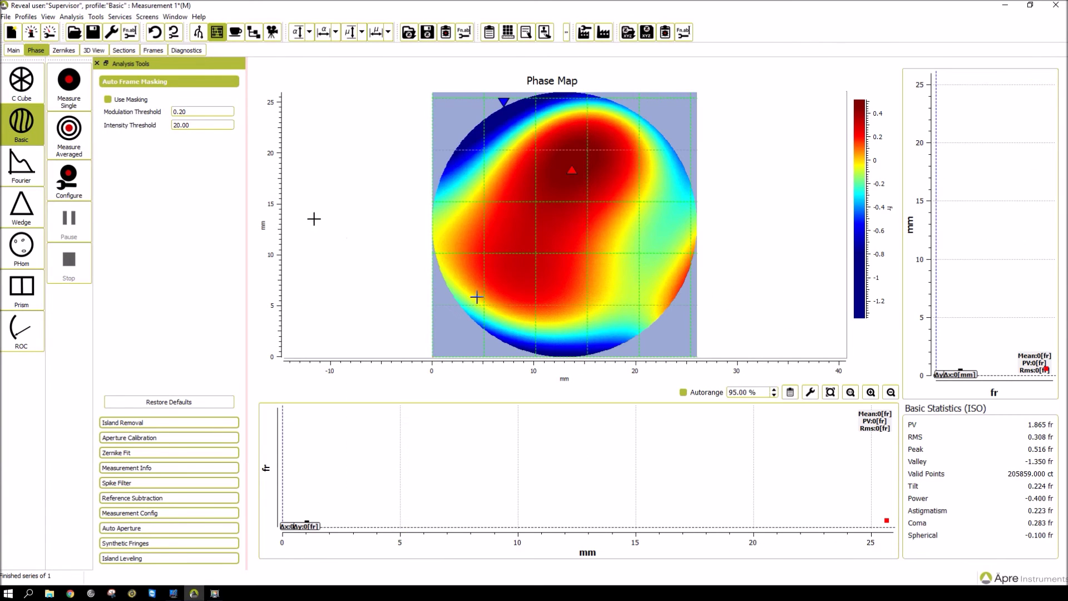
{"action": "left_click_drag", "start_coordinate": [612, 265], "coordinate": [544, 222]}
{"action": "left_click_drag", "start_coordinate": [322, 482], "coordinate": [322, 502]}
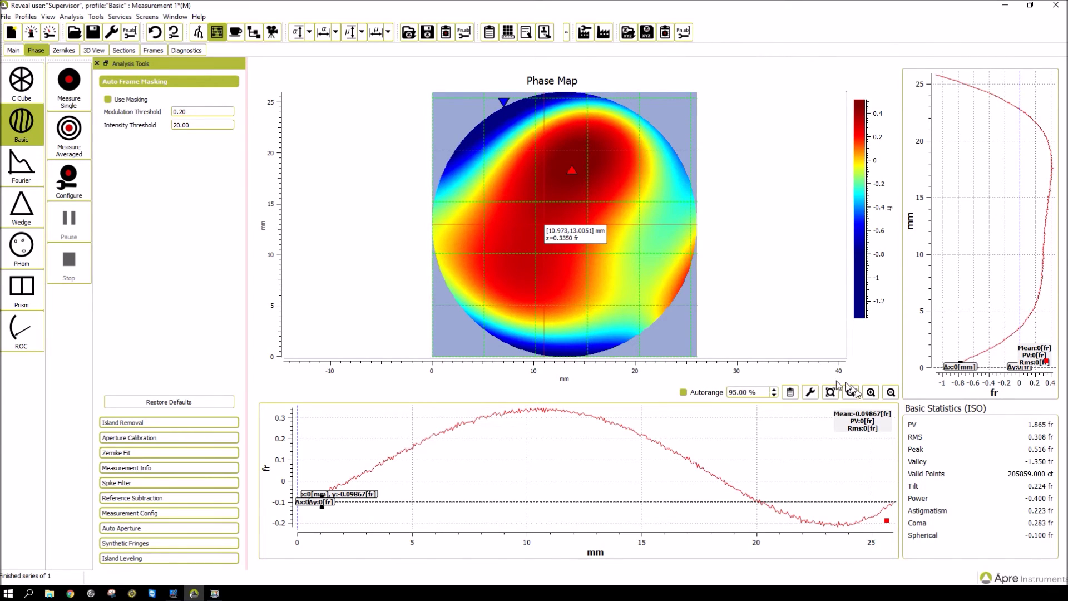
Step: Draw a circular mask around the phase map's red peak and invert it to keep the interior
{"action": "left_click", "coordinate": [811, 392]}
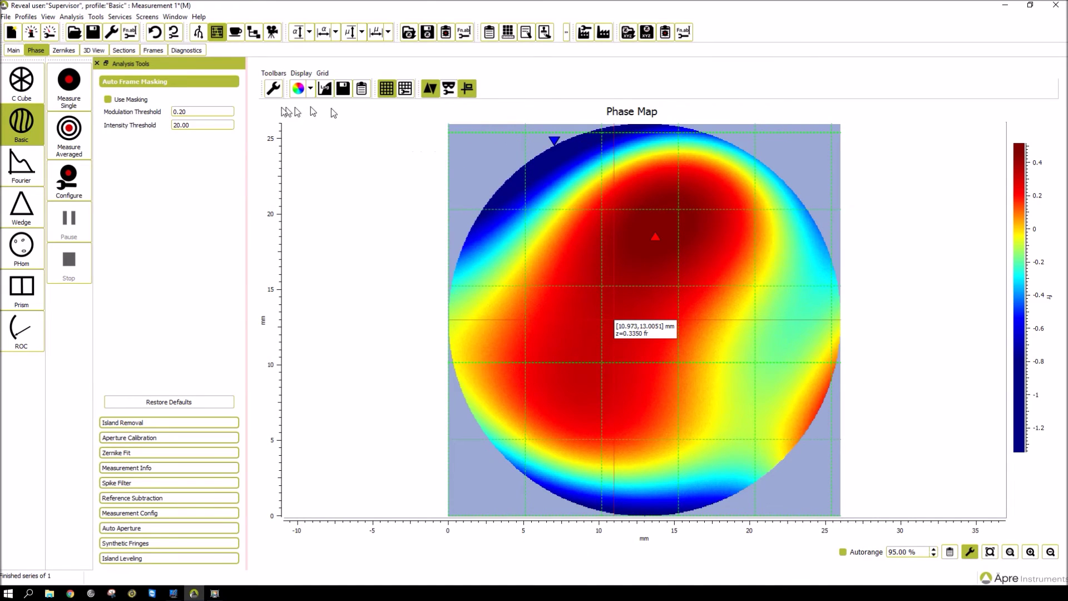
{"action": "left_click", "coordinate": [450, 92]}
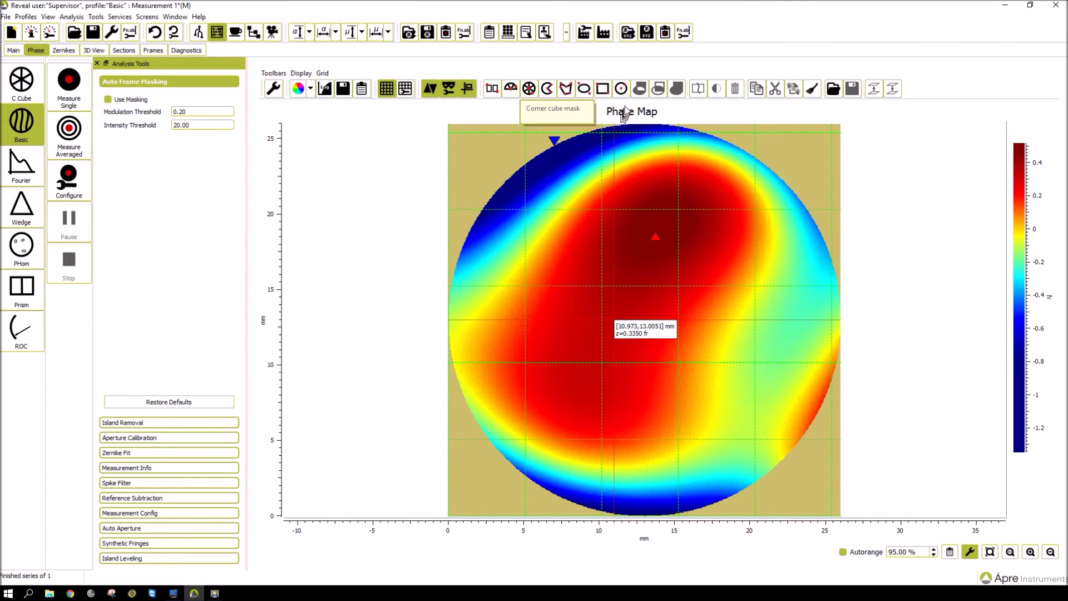
{"action": "left_click", "coordinate": [622, 92]}
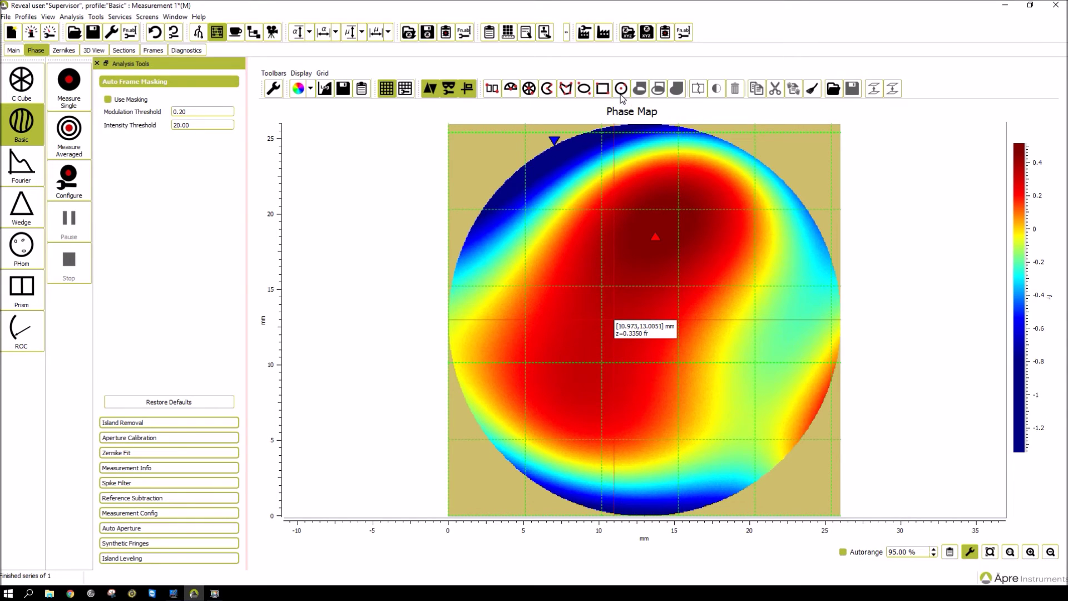
{"action": "left_click_drag", "start_coordinate": [644, 233], "coordinate": [731, 289]}
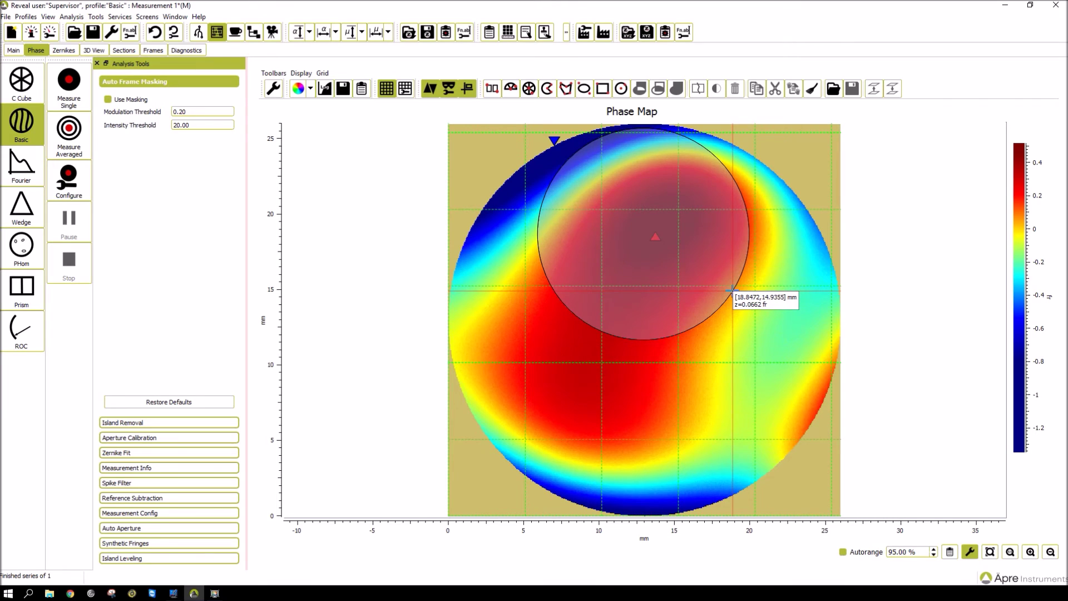
{"action": "left_click", "coordinate": [579, 168]}
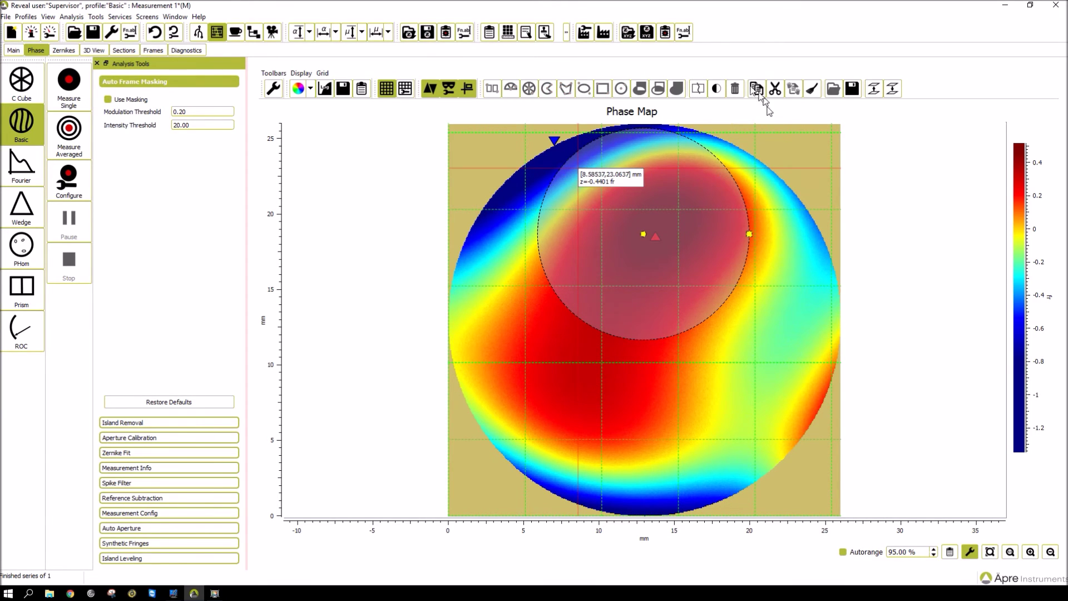
{"action": "left_click", "coordinate": [718, 89]}
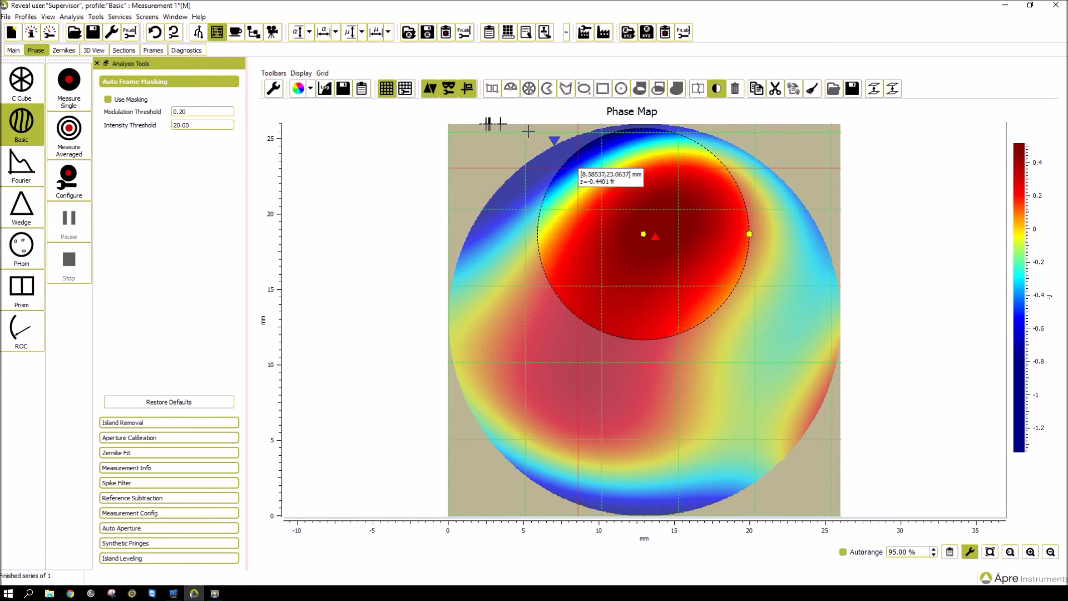
{"action": "left_click", "coordinate": [448, 89]}
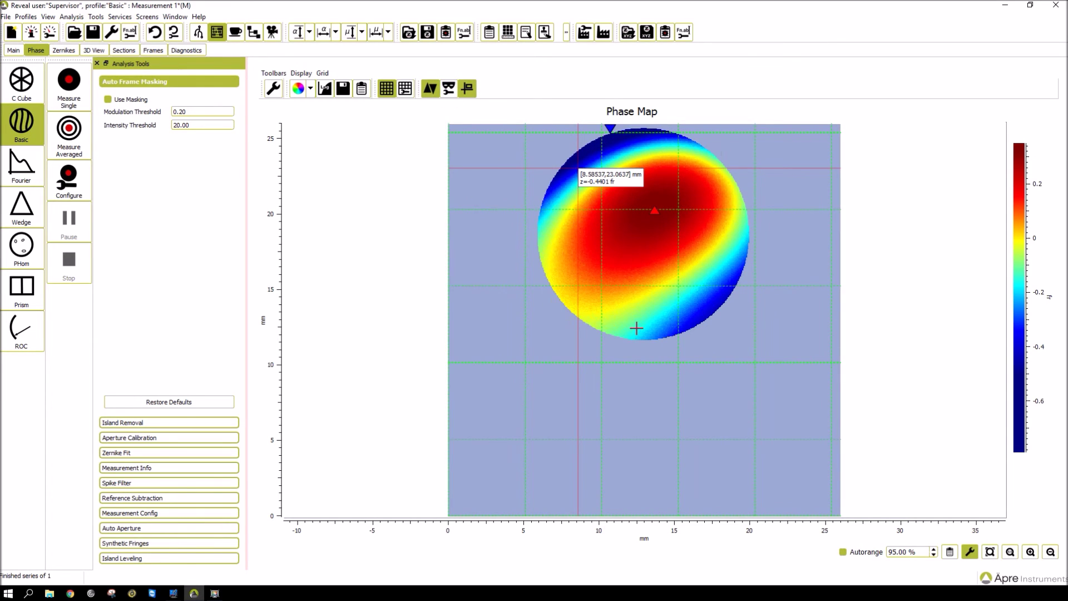
Step: Delete the circle mask to recompute the full-aperture map and restore the profile view
{"action": "left_click", "coordinate": [448, 89]}
{"action": "left_click", "coordinate": [719, 185]}
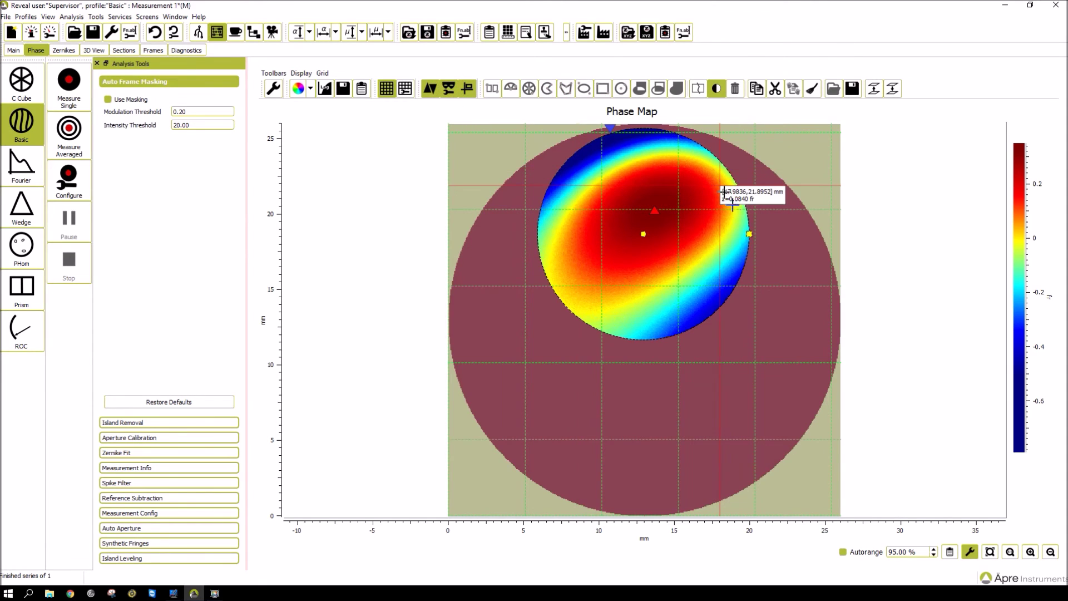
{"action": "left_click", "coordinate": [737, 89]}
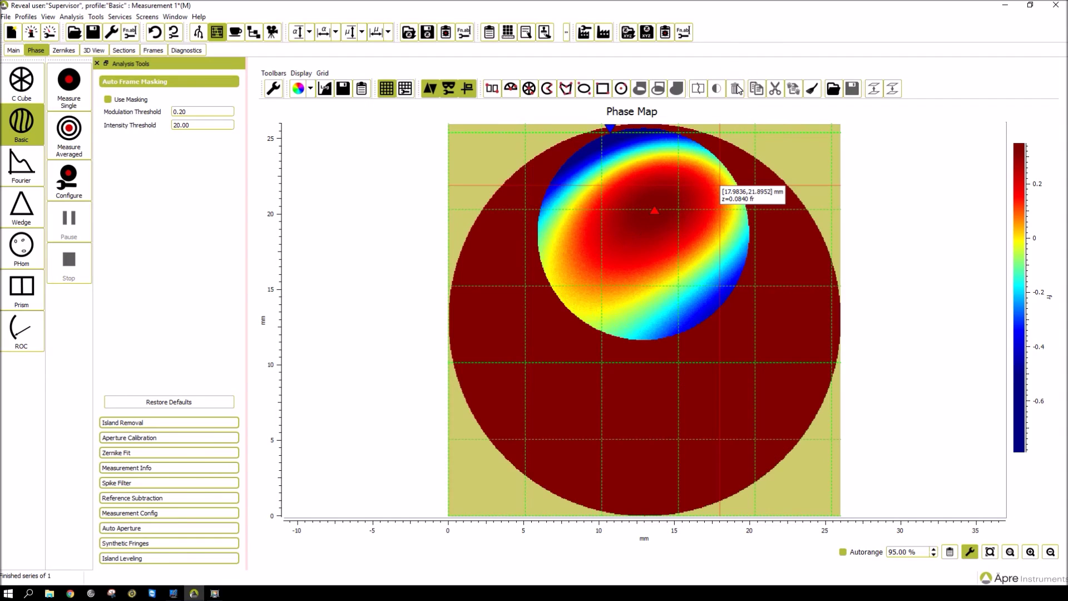
{"action": "left_click", "coordinate": [448, 90]}
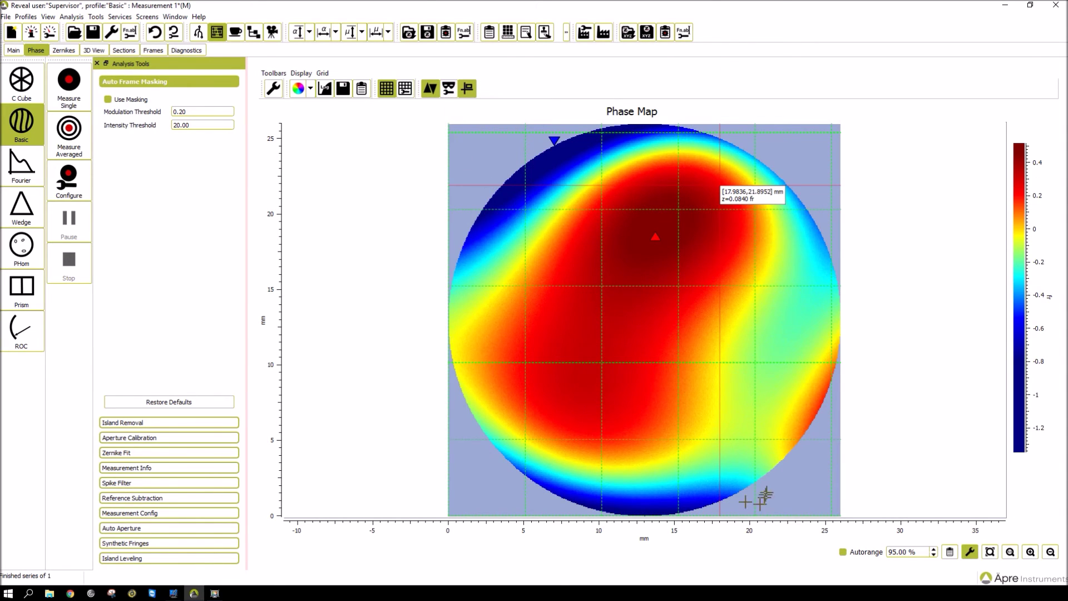
{"action": "left_click", "coordinate": [972, 553]}
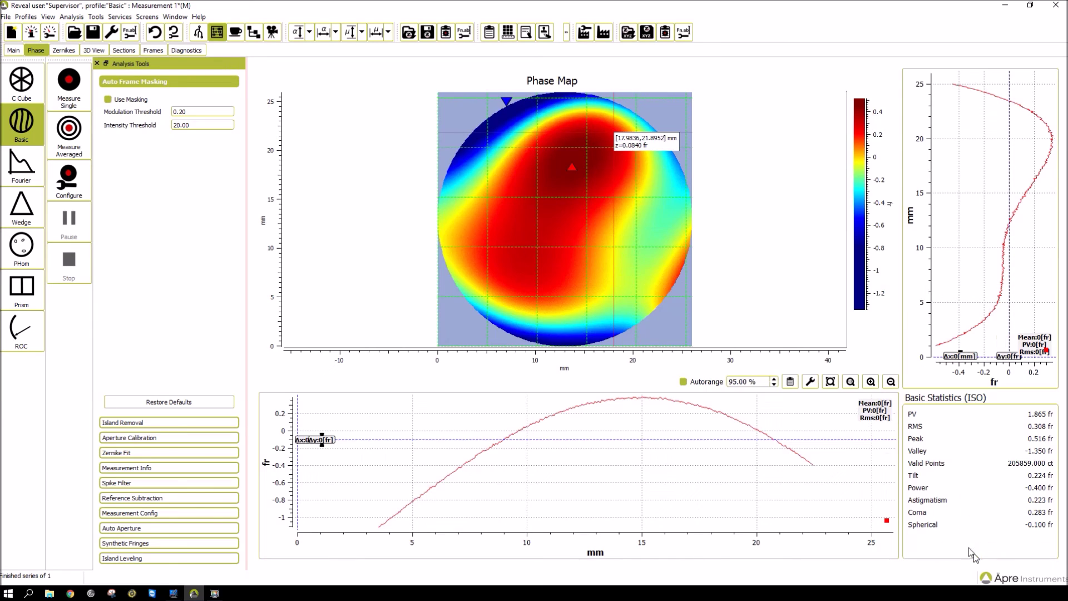
Step: Show the raw captured frames and step forward to Frame 3
{"action": "left_click", "coordinate": [153, 50]}
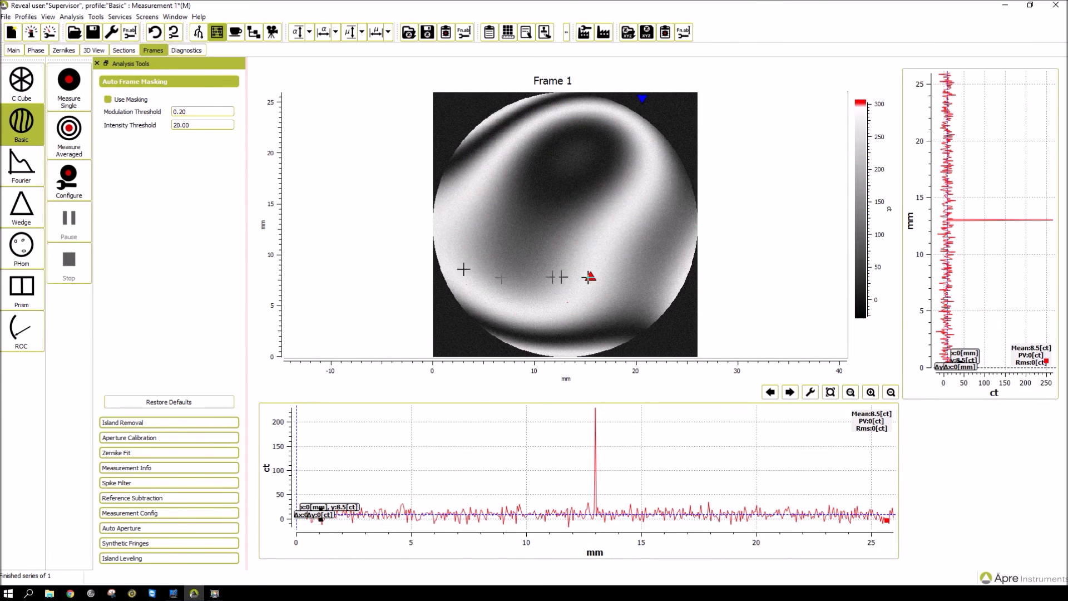
{"action": "left_click", "coordinate": [771, 393]}
{"action": "left_click", "coordinate": [771, 392]}
{"action": "left_click", "coordinate": [771, 392]}
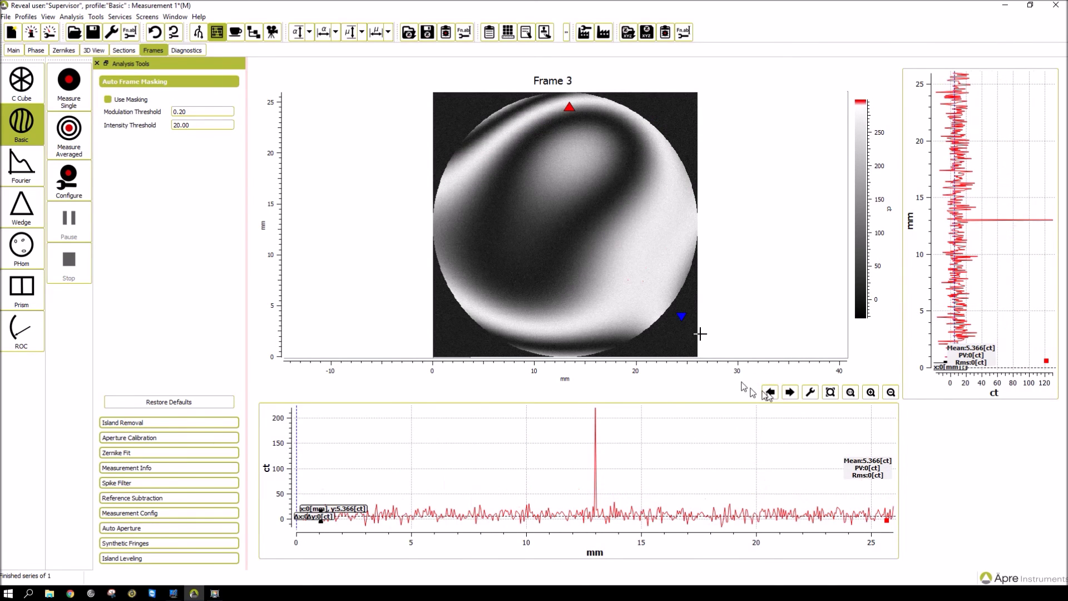
Step: Try the ellipse mask shape on the frame, then return to the main overview page
{"action": "left_click", "coordinate": [811, 392]}
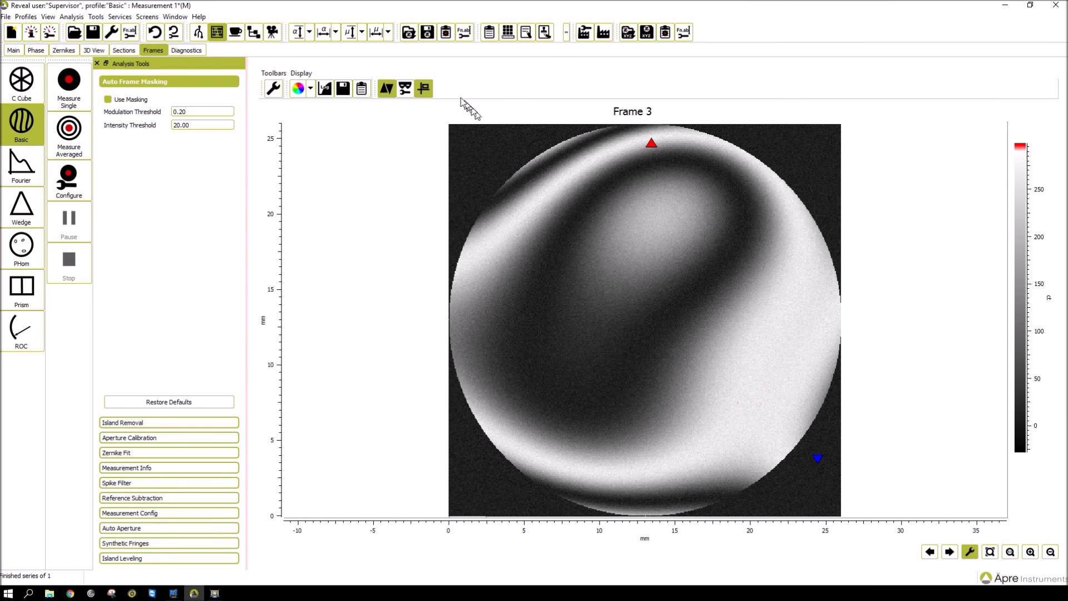
{"action": "left_click", "coordinate": [405, 90]}
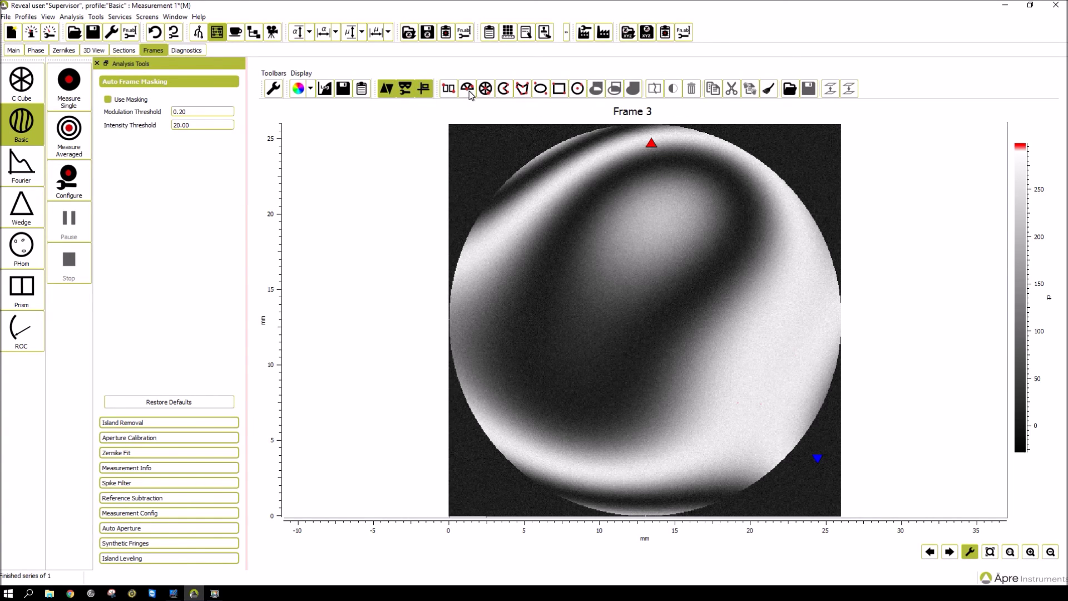
{"action": "left_click", "coordinate": [540, 89]}
{"action": "left_click", "coordinate": [968, 552]}
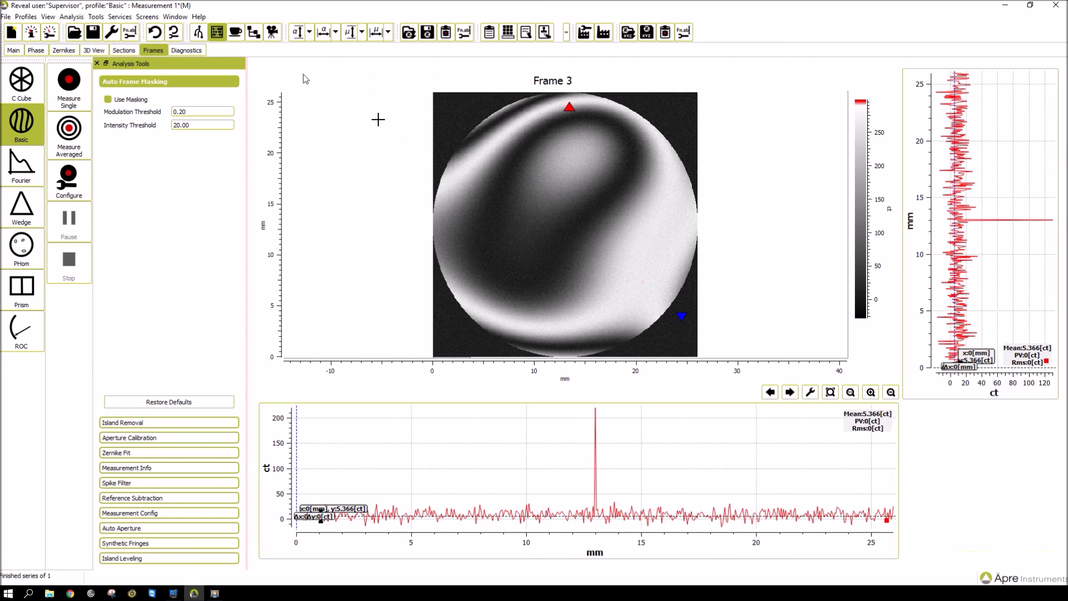
{"action": "left_click", "coordinate": [14, 51]}
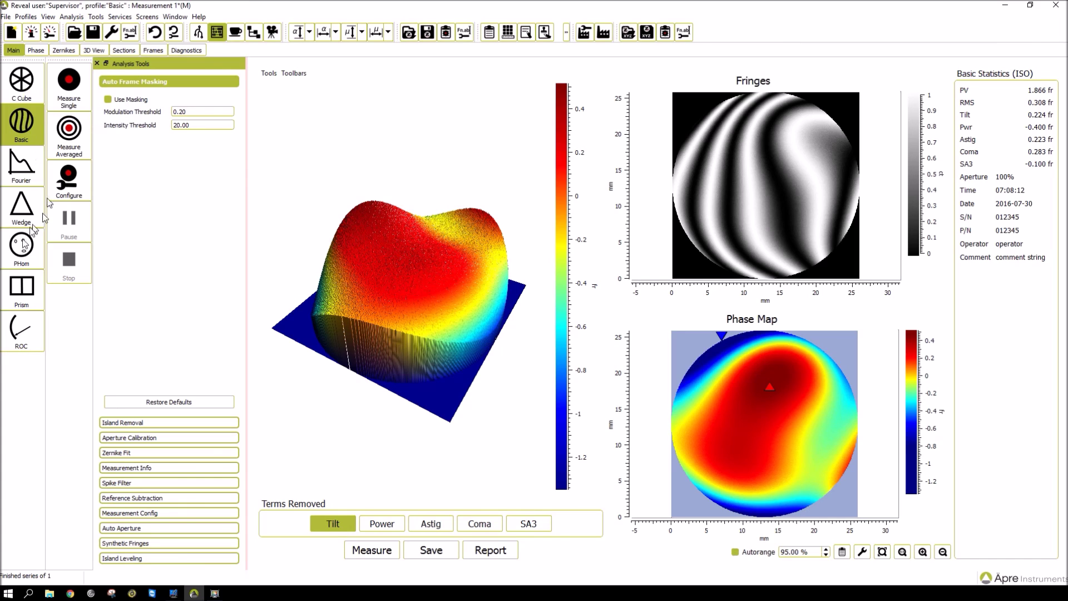
Step: Bring MetroPro's GPI Application window, showing the PV 0.933 wave map, to the front
{"action": "left_click", "coordinate": [17, 98]}
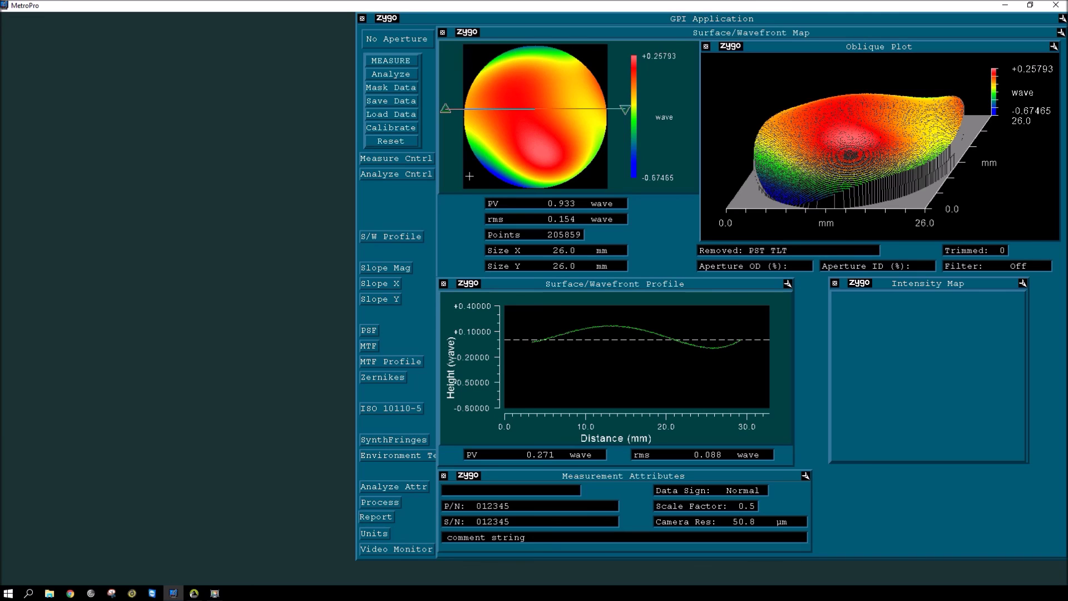
Step: Close MetroPro's GPI Application window and return to Reveal
{"action": "left_click", "coordinate": [362, 18]}
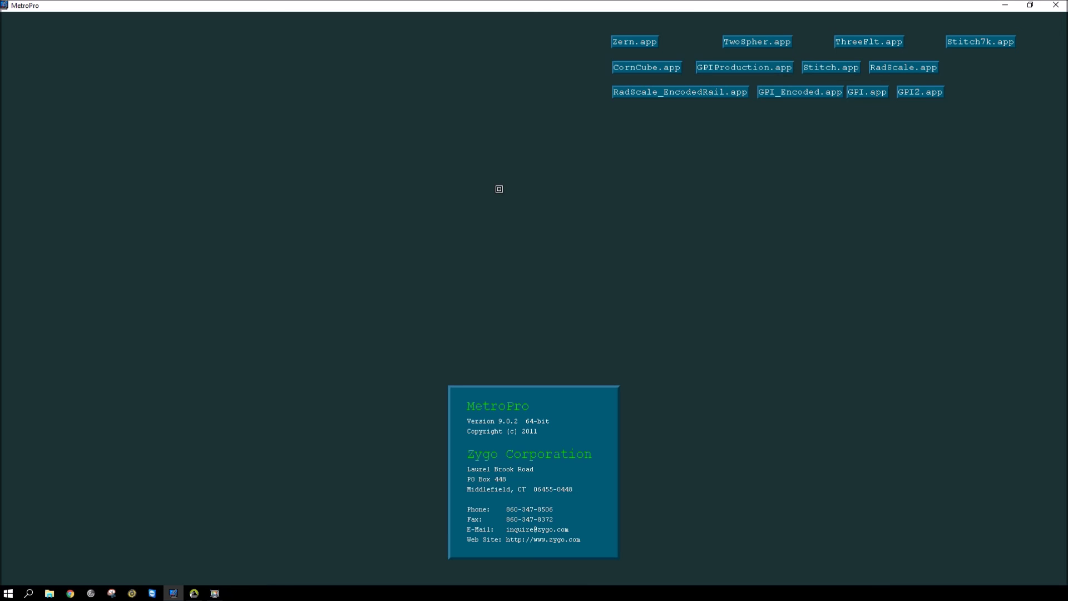
{"action": "key", "text": "alt+Tab"}
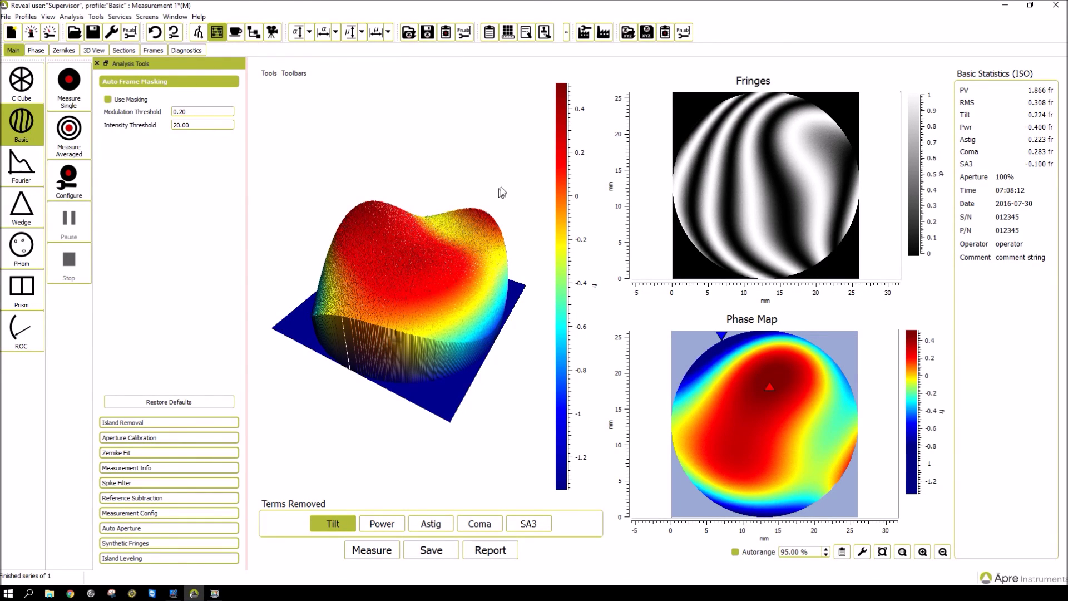
Step: Create a new Measurement 2 document and switch between the Measurement 1 and 2 tabs
{"action": "left_click", "coordinate": [7, 17]}
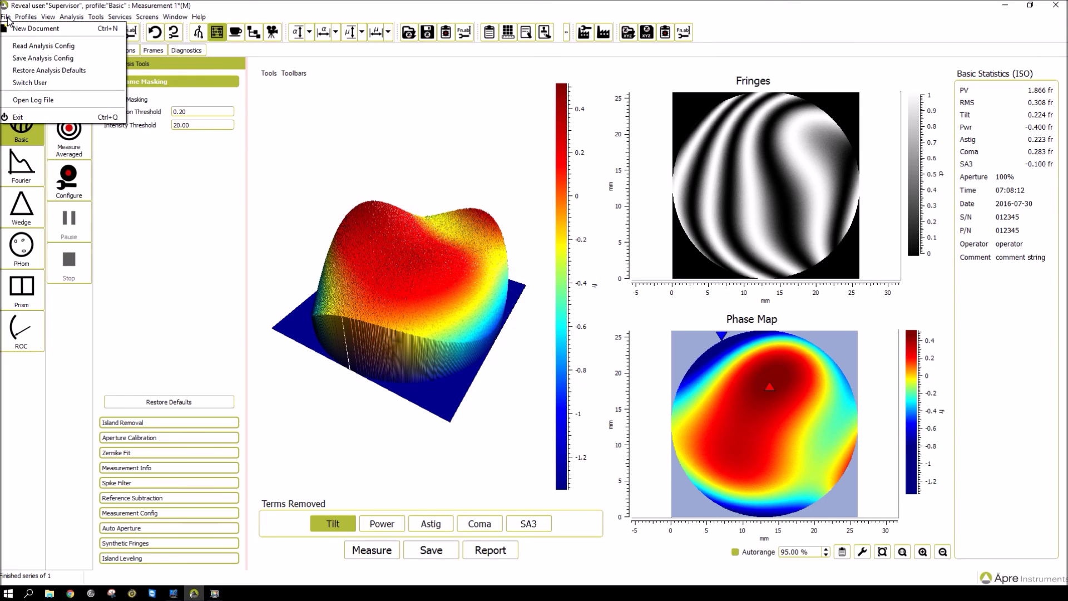
{"action": "left_click", "coordinate": [10, 20]}
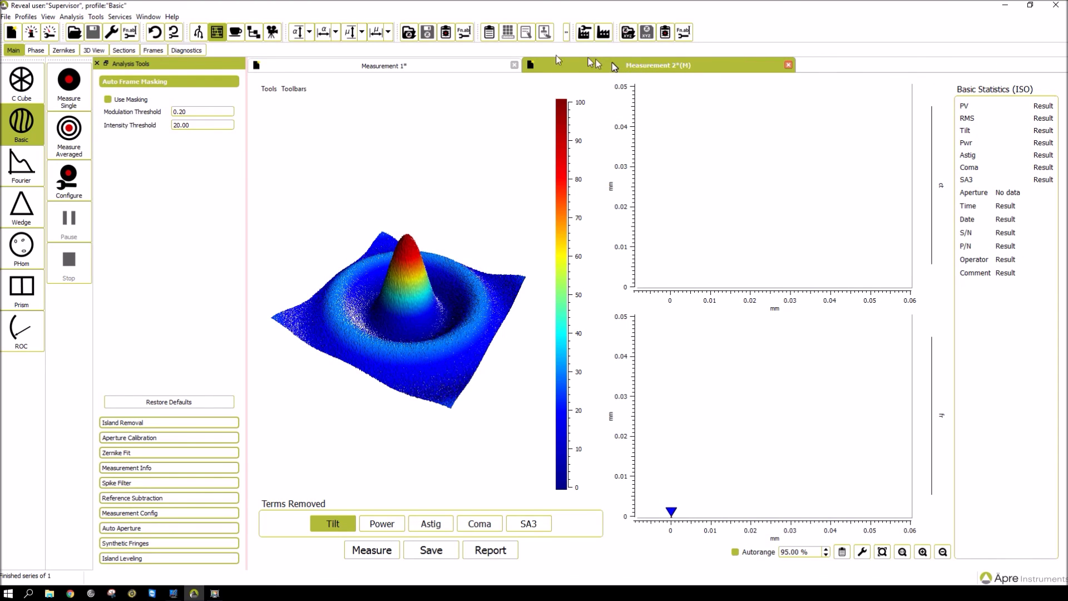
{"action": "left_click", "coordinate": [441, 64]}
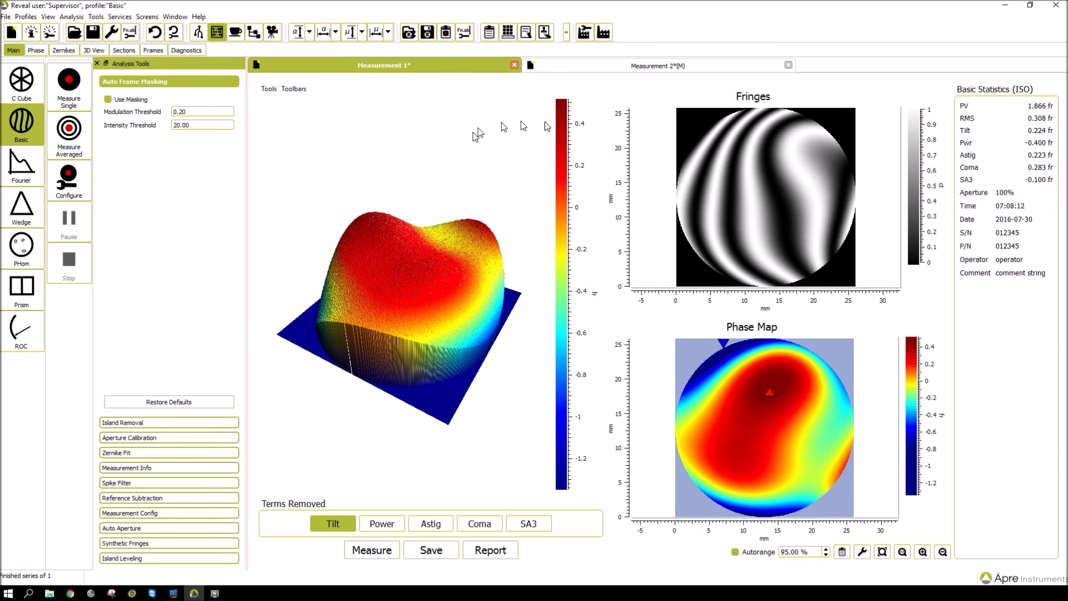
{"action": "left_click", "coordinate": [609, 67]}
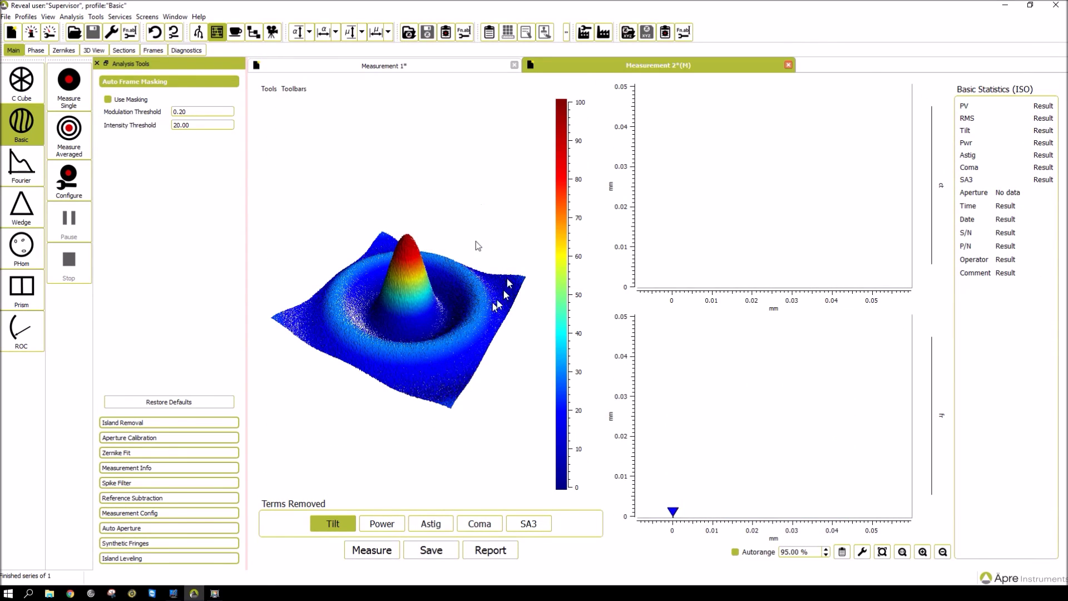